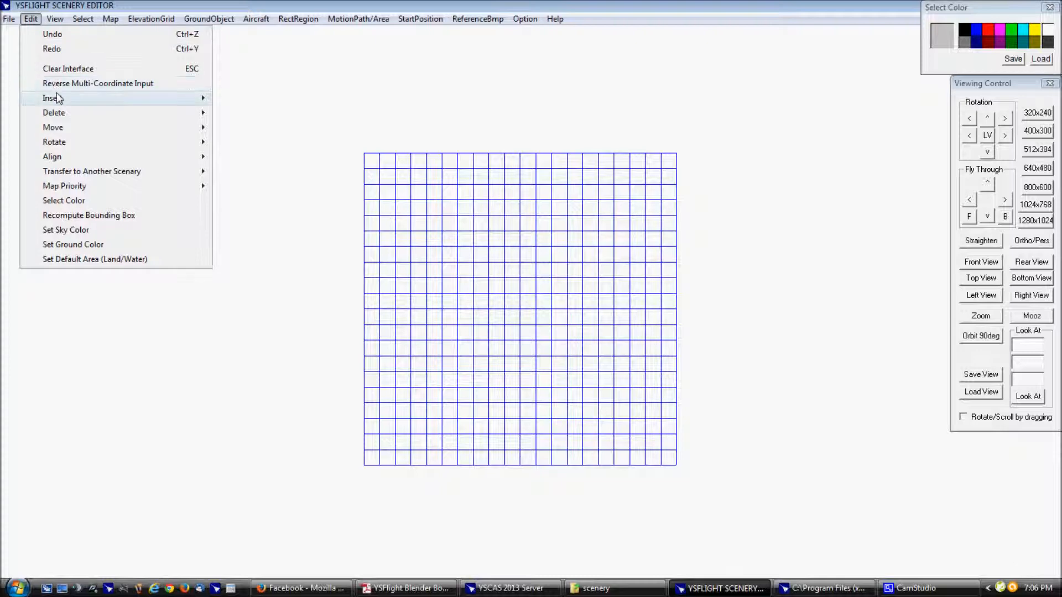
Start inserting an elevation grid with the number of grids set to 0 in X and 0 in Z
{"action": "mouse_move", "coordinate": [58, 100]}
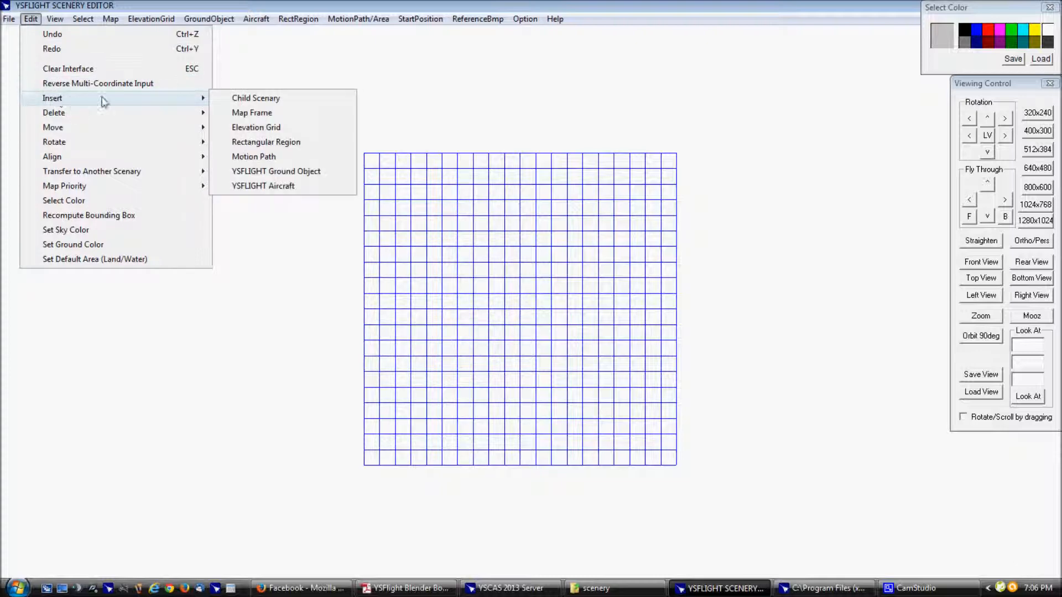
{"action": "left_click", "coordinate": [252, 129]}
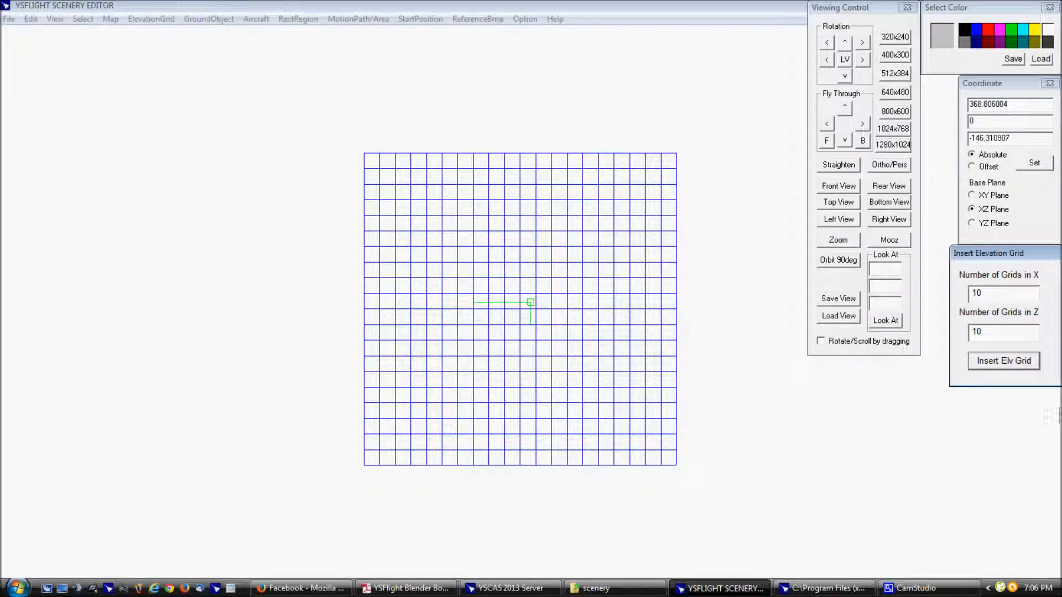
{"action": "left_click_drag", "start_coordinate": [991, 293], "coordinate": [970, 293]}
{"action": "type", "text": "0"}
{"action": "left_click_drag", "start_coordinate": [996, 333], "coordinate": [968, 334]}
{"action": "left_click", "coordinate": [600, 470]}
{"action": "left_click_drag", "start_coordinate": [601, 470], "coordinate": [592, 167], "text": "ctrl+shift"}
{"action": "left_click_drag", "start_coordinate": [590, 369], "coordinate": [593, 271], "text": "ctrl+shift"}
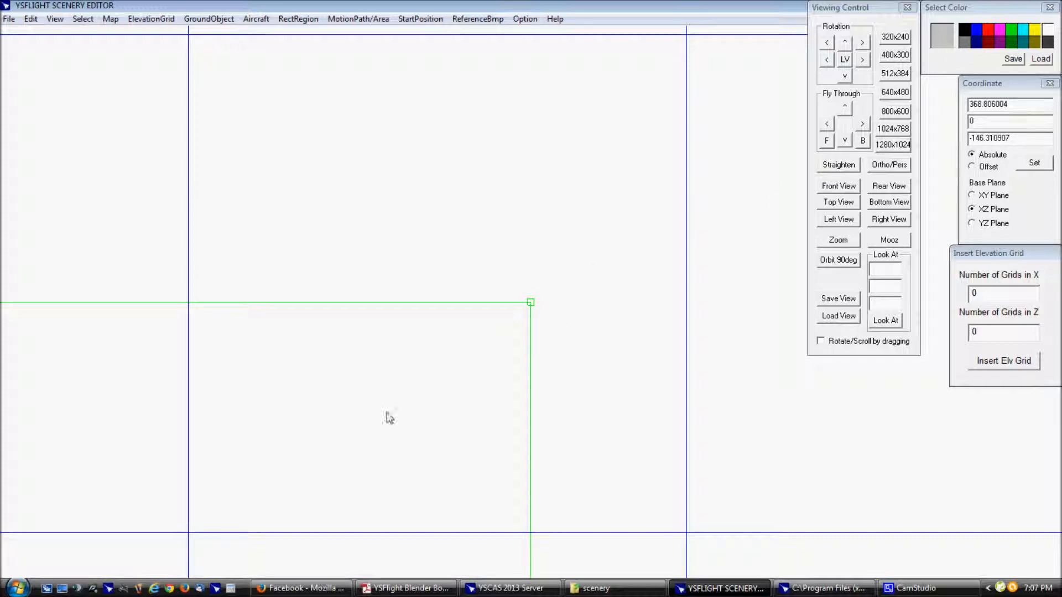
Place the elevation grid's first point at coordinates 10, 0, 10
{"action": "left_click_drag", "start_coordinate": [1012, 106], "coordinate": [943, 111]}
{"action": "type", "text": "10"}
{"action": "left_click_drag", "start_coordinate": [1030, 138], "coordinate": [950, 138]}
{"action": "type", "text": "10"}
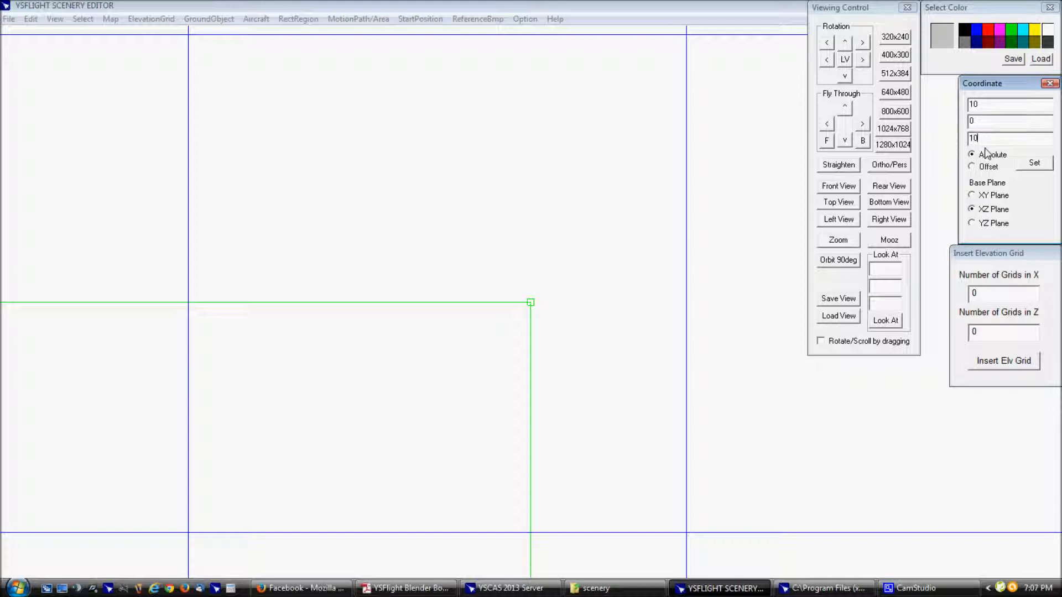
{"action": "left_click", "coordinate": [1037, 161]}
{"action": "left_click_drag", "start_coordinate": [424, 442], "coordinate": [470, 495]}
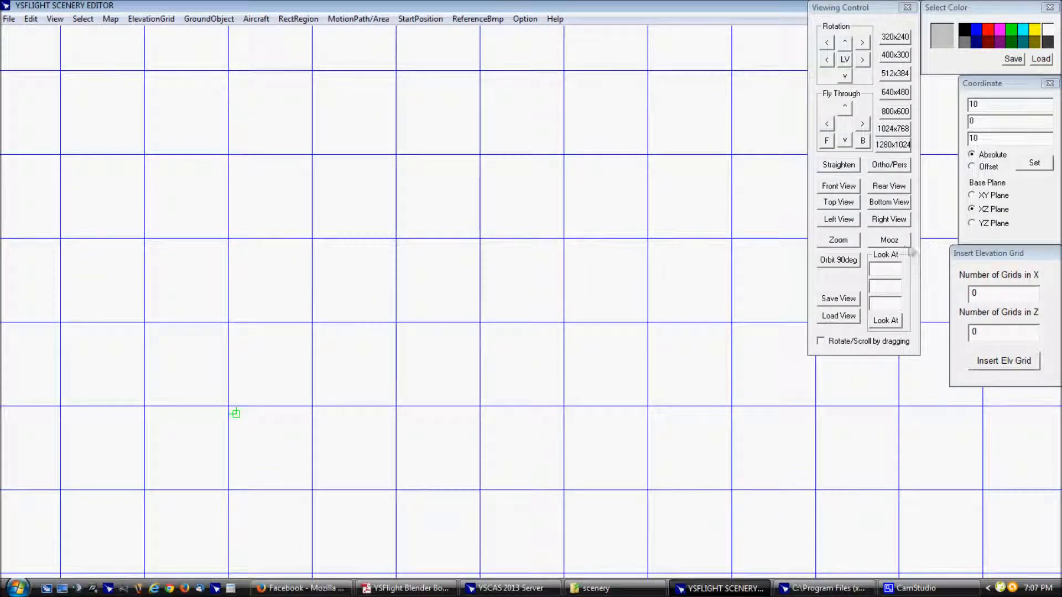
{"action": "left_click", "coordinate": [885, 320]}
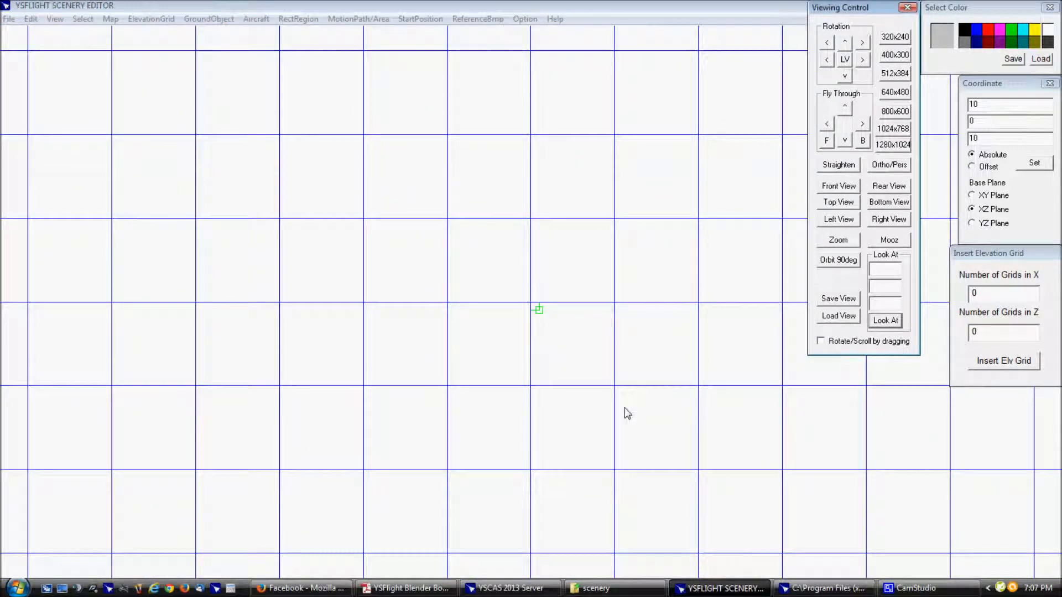
{"action": "left_click_drag", "start_coordinate": [621, 447], "coordinate": [625, 185]}
{"action": "left_click", "coordinate": [838, 207]}
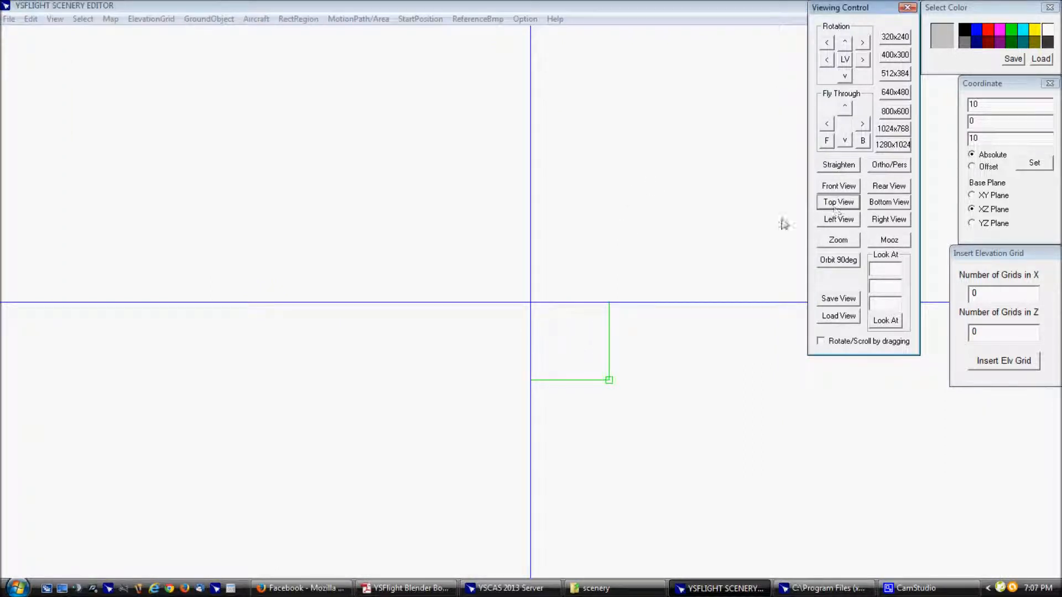
{"action": "left_click", "coordinate": [639, 6]}
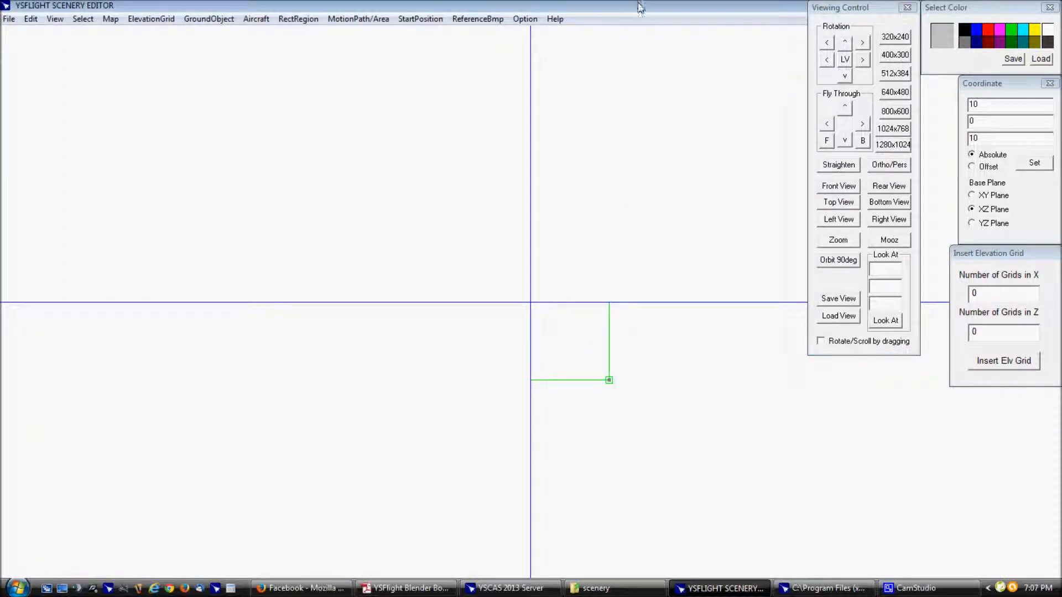
Define the grid's other two points at coordinates -10, 0, 10 and -10, 0, -10
{"action": "left_click", "coordinate": [971, 107]}
{"action": "left_click", "coordinate": [1030, 164]}
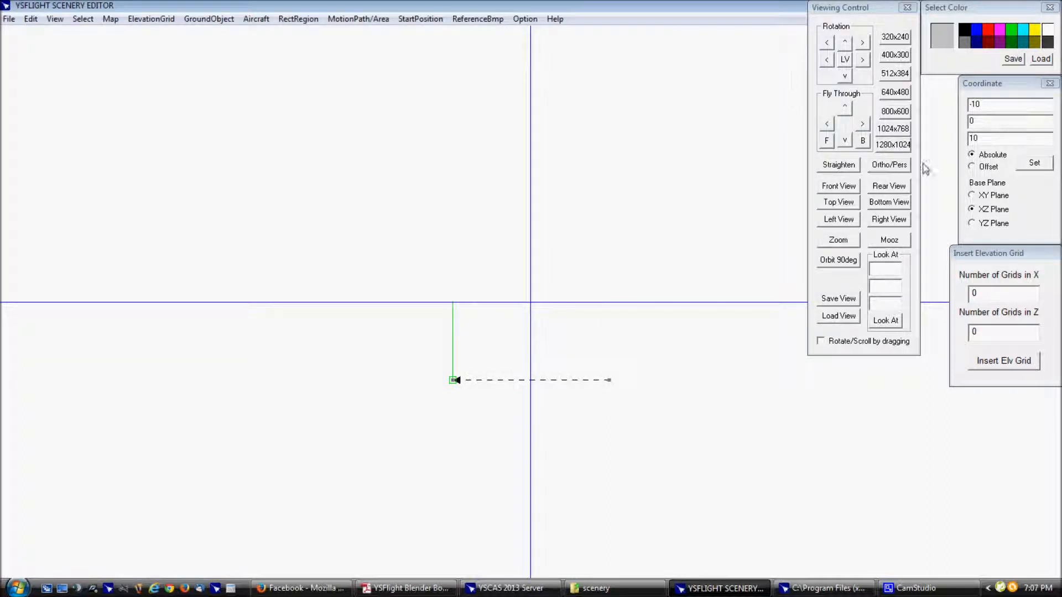
{"action": "left_click", "coordinate": [969, 139]}
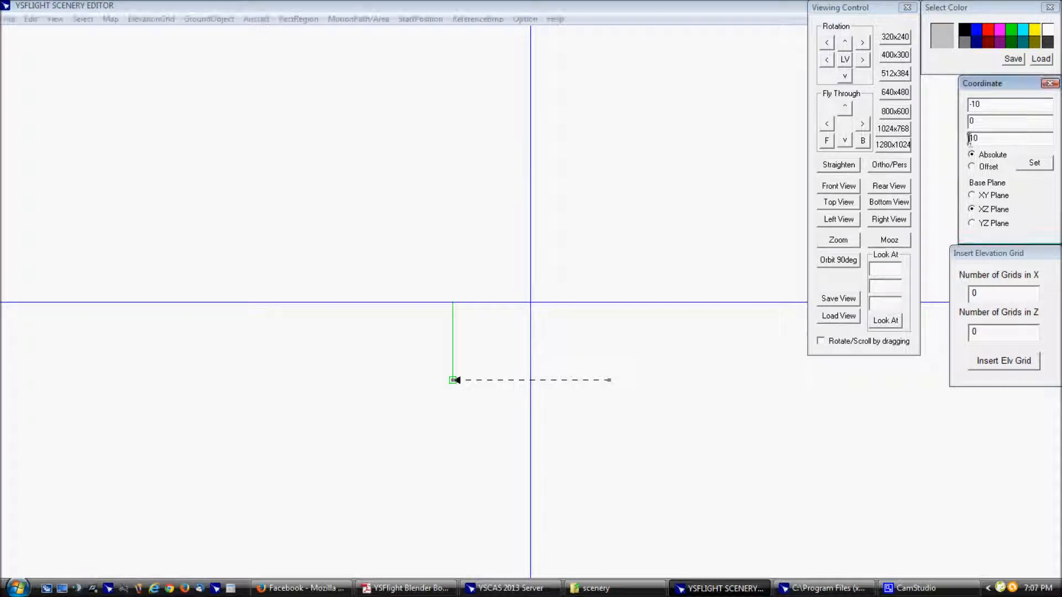
{"action": "type", "text": "-"}
{"action": "left_click", "coordinate": [1034, 163]}
{"action": "left_click", "coordinate": [689, 6]}
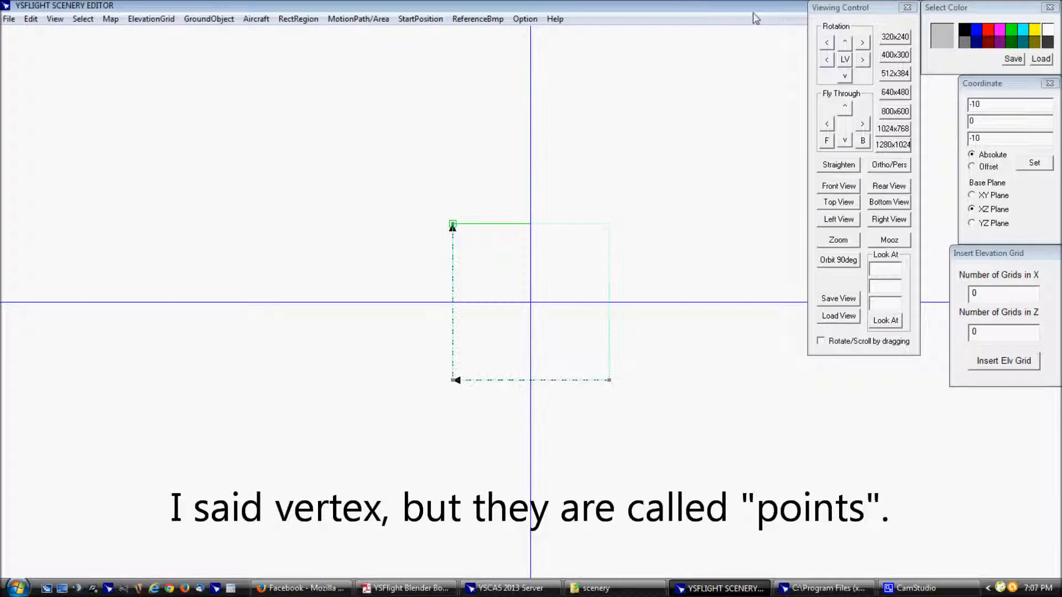
Choose dark grey as the color and create the elevation grid from the defined points
{"action": "left_click", "coordinate": [965, 45]}
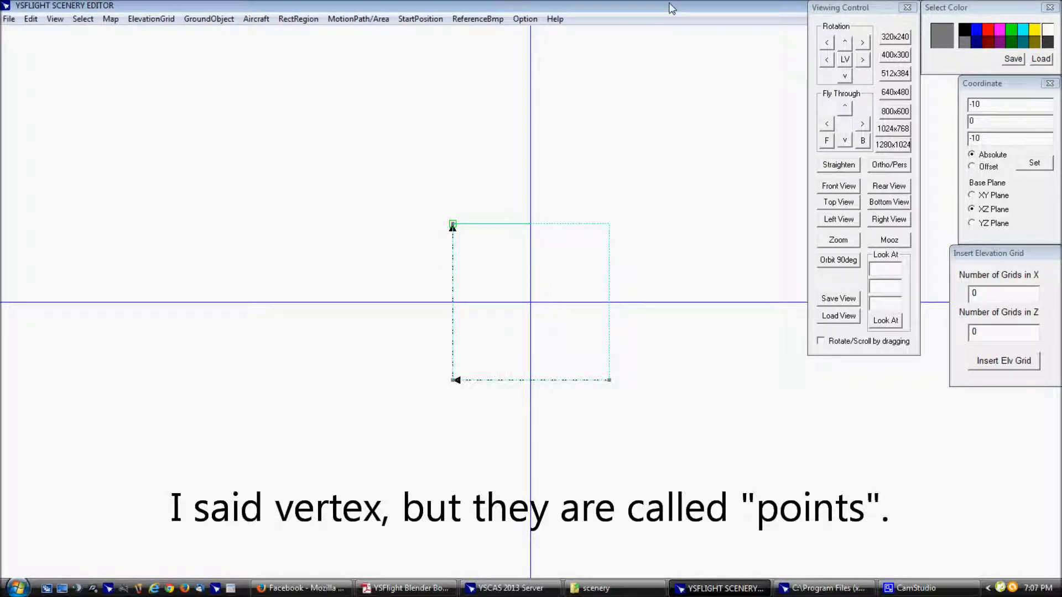
{"action": "key", "text": "Return"}
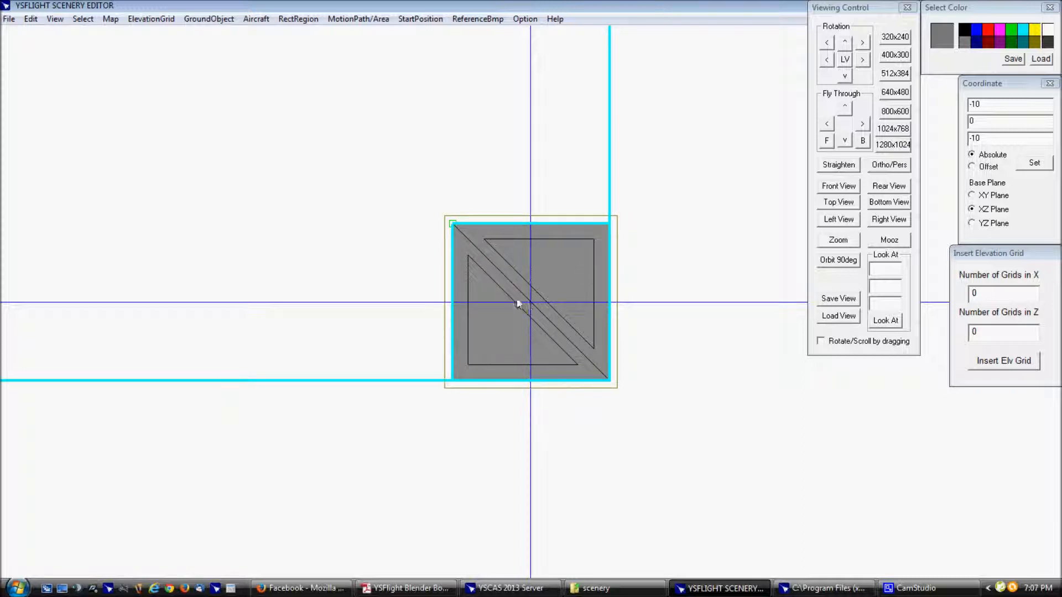
{"action": "key", "text": "Escape"}
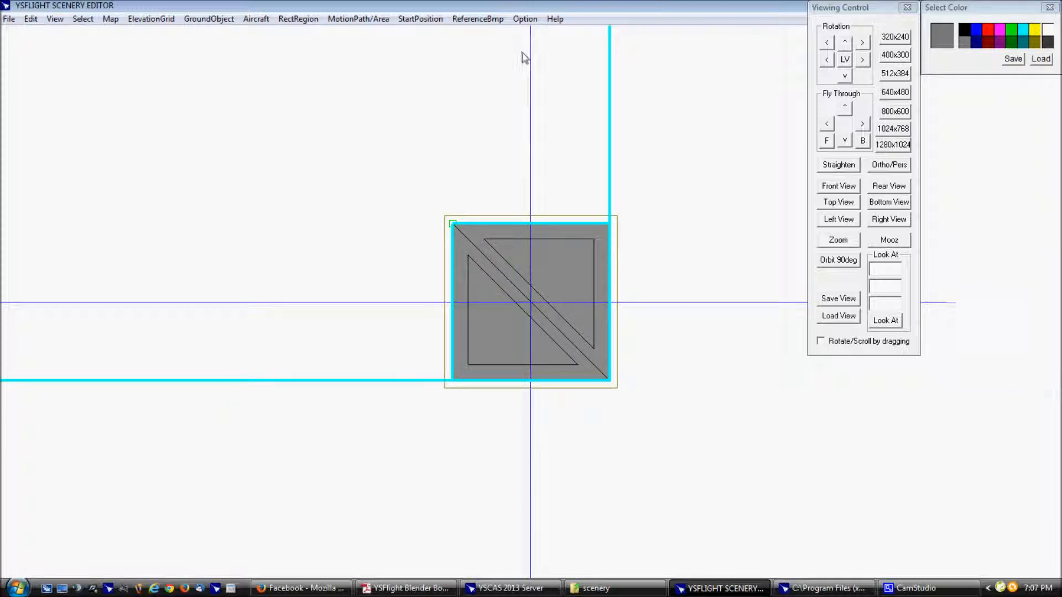
Select both triangular faces of the elevation grid and move them up to a Y coordinate of 30
{"action": "left_click", "coordinate": [501, 312]}
{"action": "left_click", "coordinate": [556, 269]}
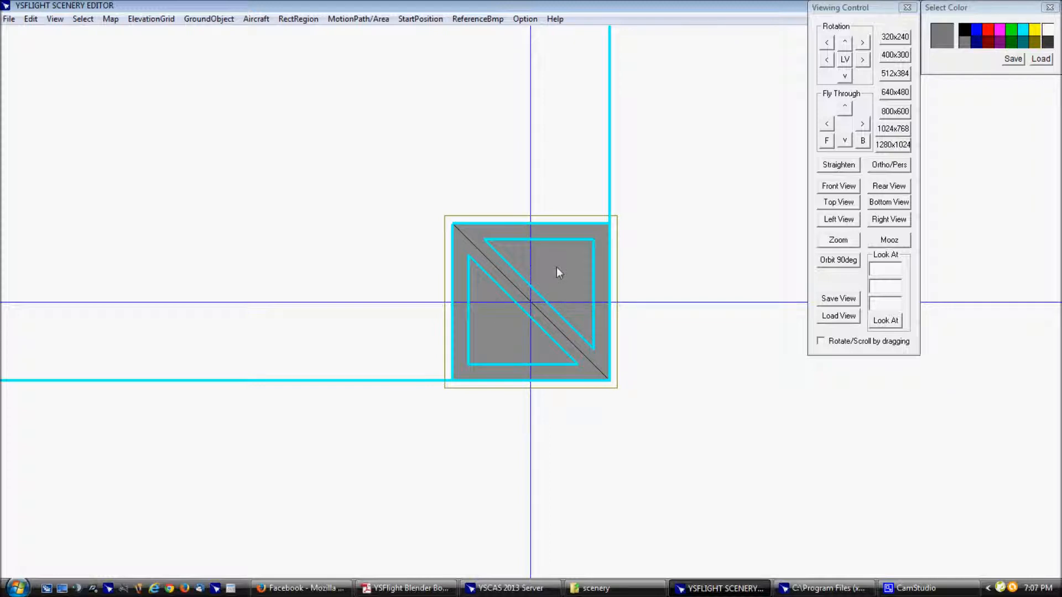
{"action": "left_click", "coordinate": [151, 19]}
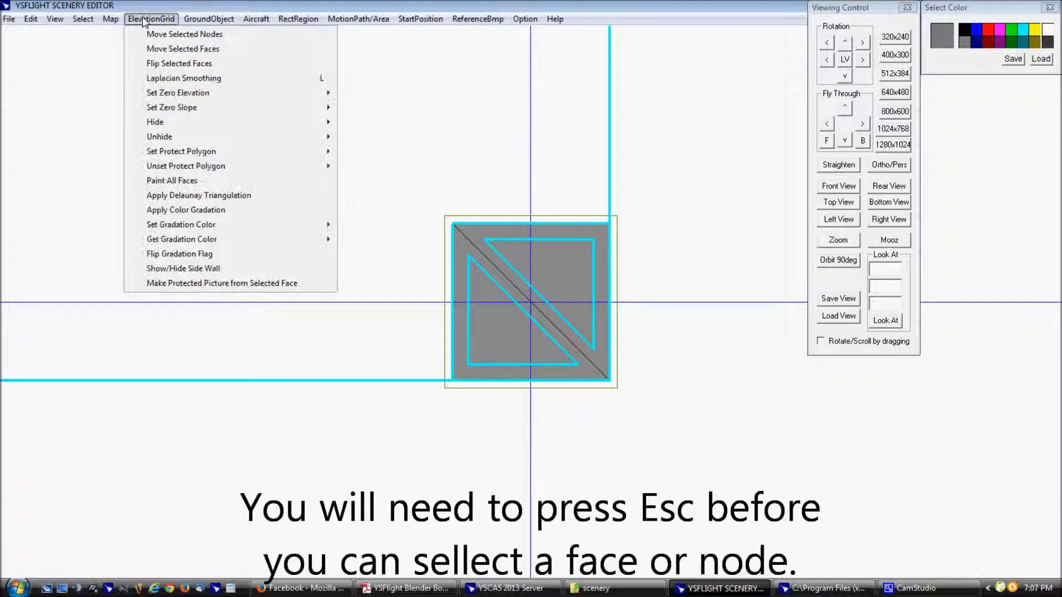
{"action": "left_click", "coordinate": [185, 50]}
{"action": "middle_click_drag", "start_coordinate": [553, 416], "coordinate": [572, 300]}
{"action": "left_click", "coordinate": [975, 121]}
{"action": "left_click", "coordinate": [971, 120]}
{"action": "type", "text": "30"}
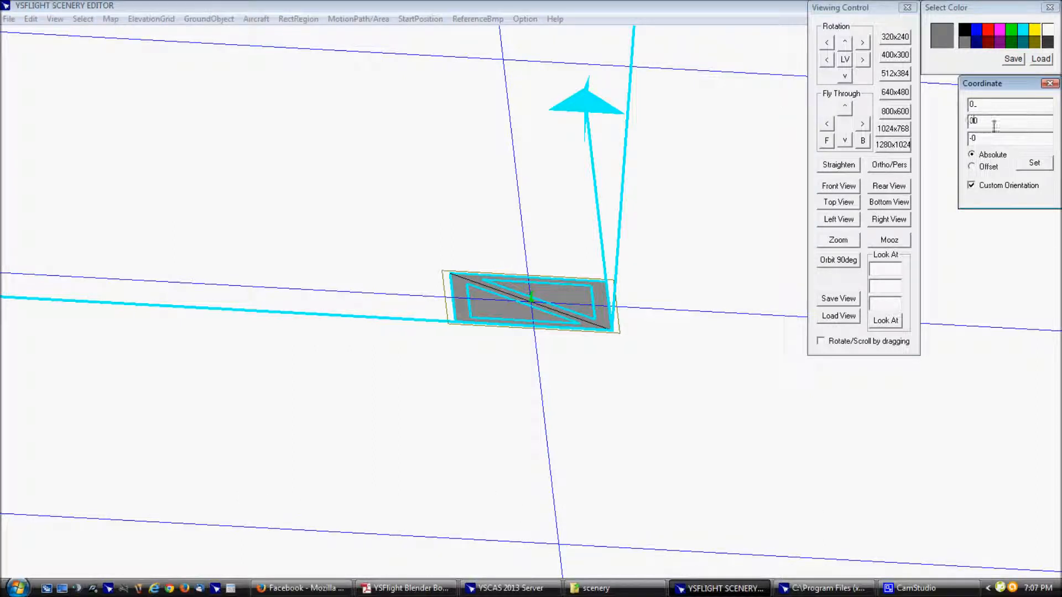
{"action": "left_click", "coordinate": [1033, 165]}
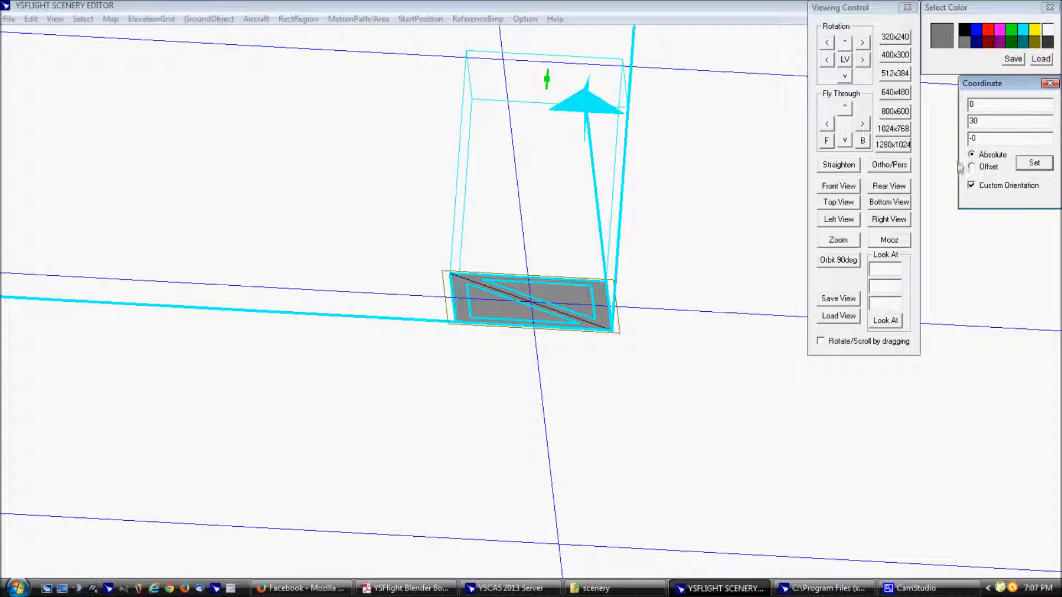
{"action": "left_click", "coordinate": [621, 8]}
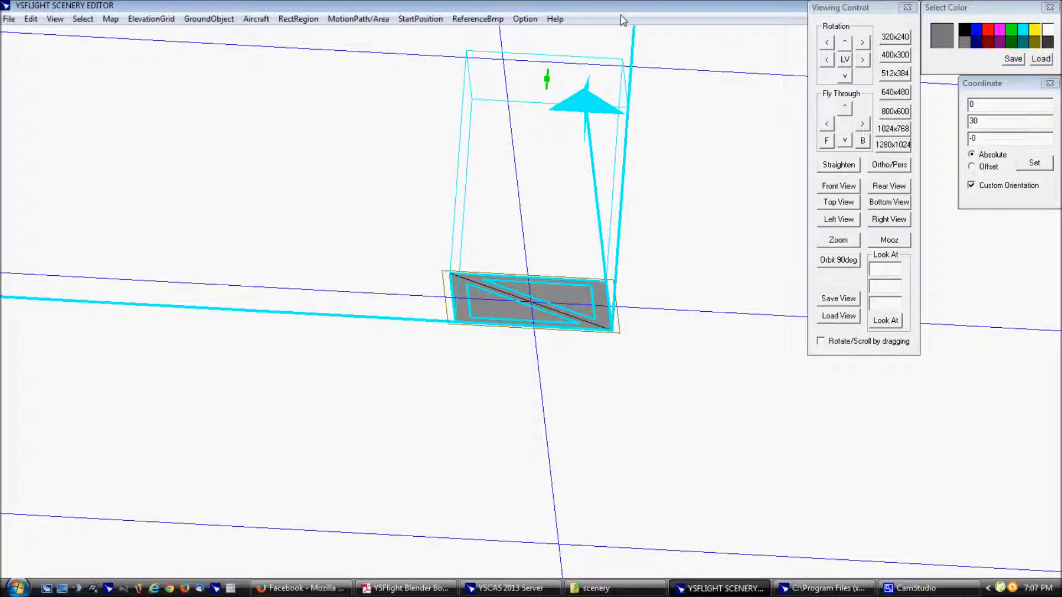
{"action": "key", "text": "Return"}
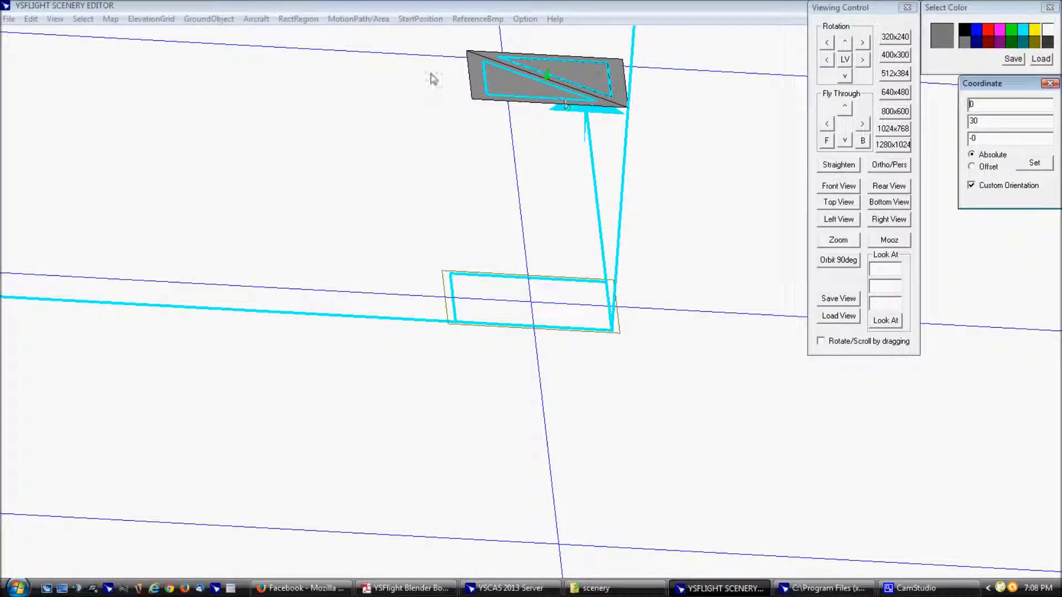
Enable Side Walls 0, 1, 2 and 3 for the raised elevation grid
{"action": "left_click", "coordinate": [151, 20]}
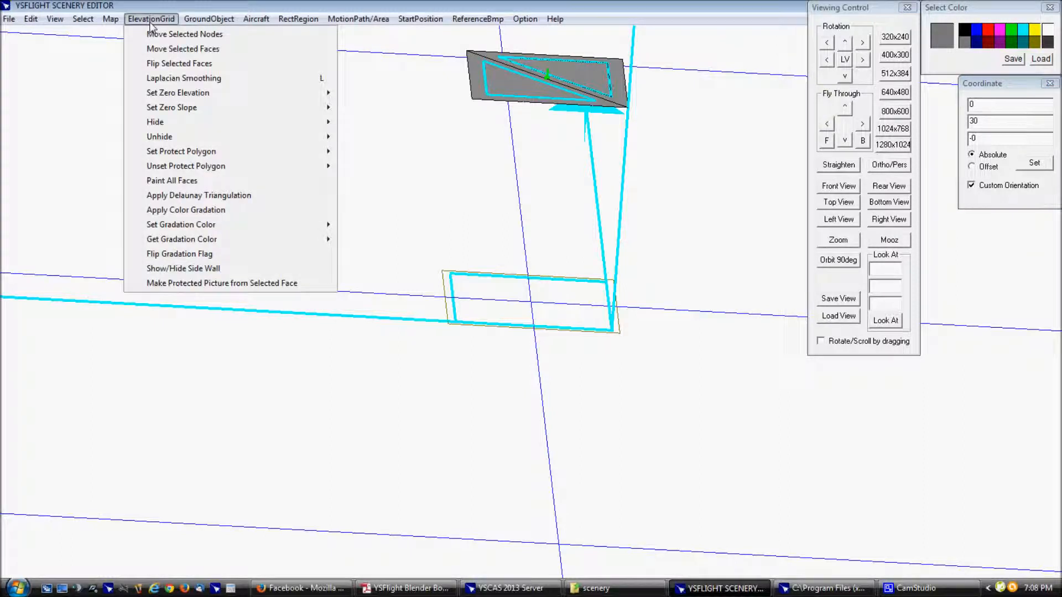
{"action": "left_click", "coordinate": [197, 269]}
{"action": "left_click", "coordinate": [41, 111]}
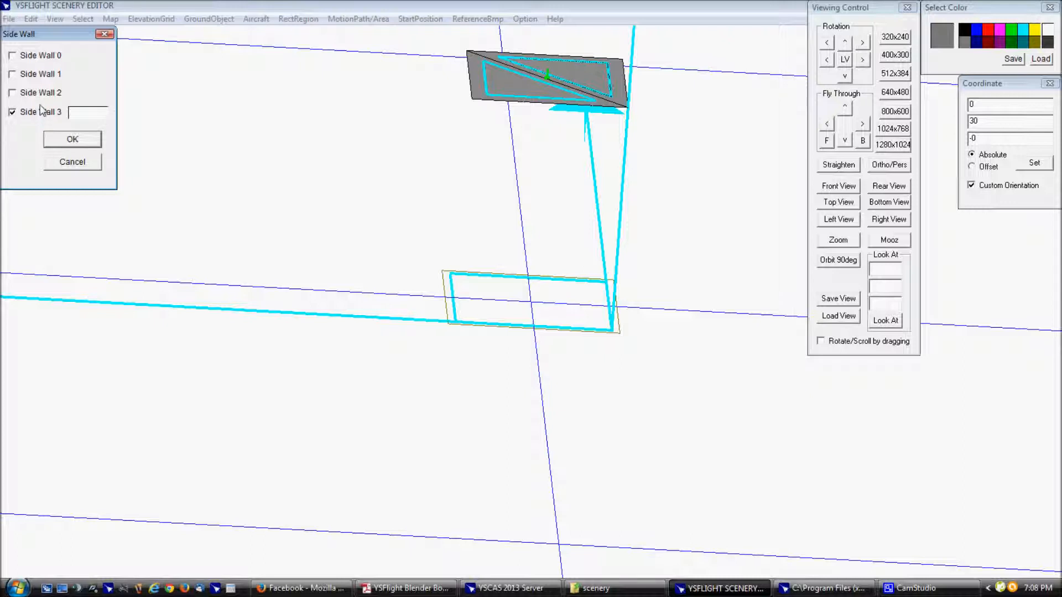
{"action": "left_click", "coordinate": [40, 93]}
{"action": "left_click", "coordinate": [40, 74]}
{"action": "left_click", "coordinate": [40, 55]}
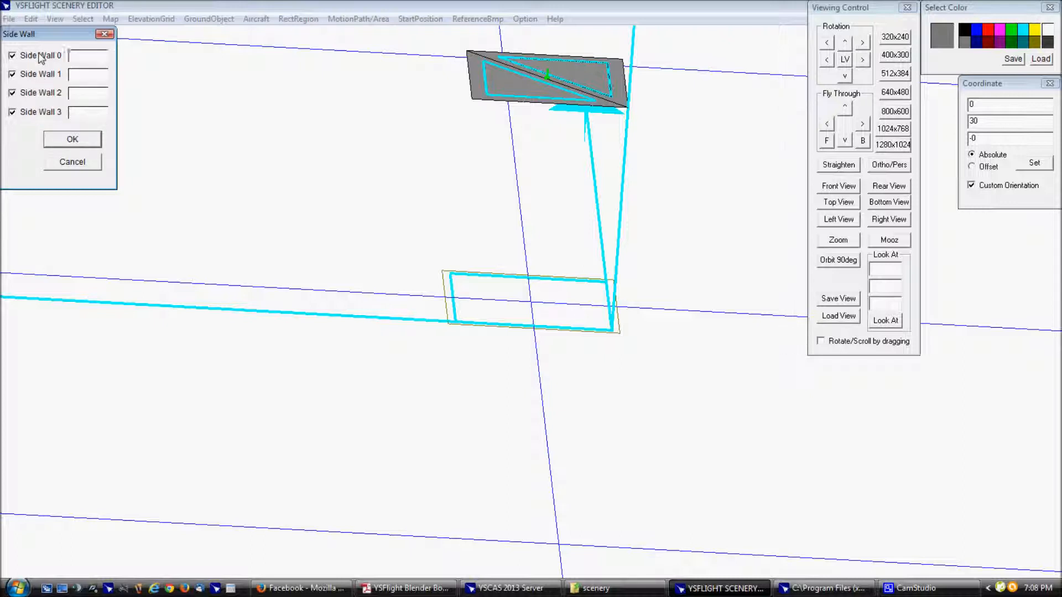
Set the colors of Side Wall 0 and Side Wall 1 to medium grey (128, 128, 128)
{"action": "left_click", "coordinate": [81, 60]}
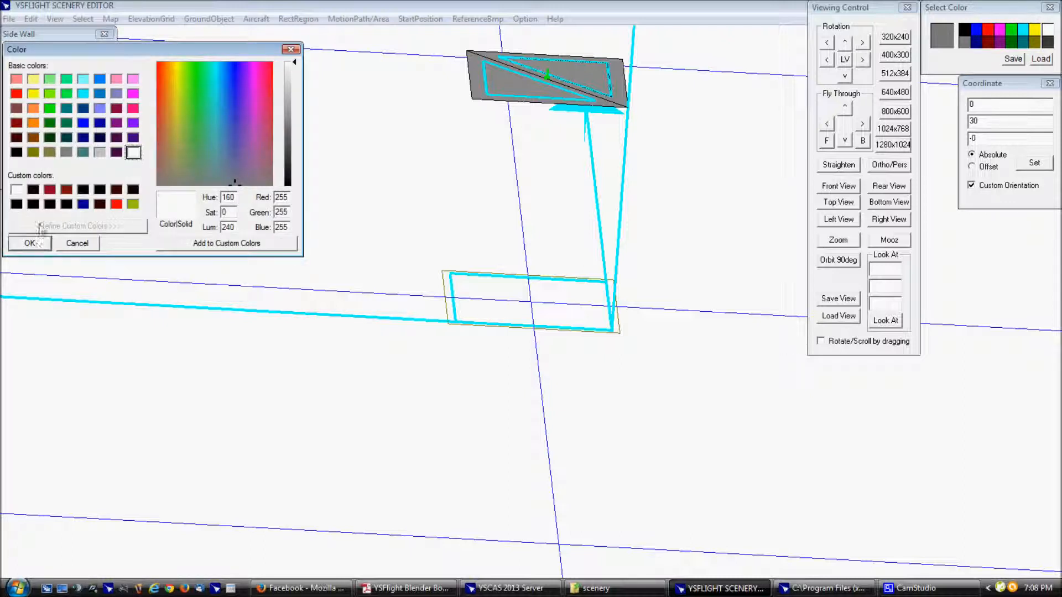
{"action": "left_click", "coordinate": [67, 152]}
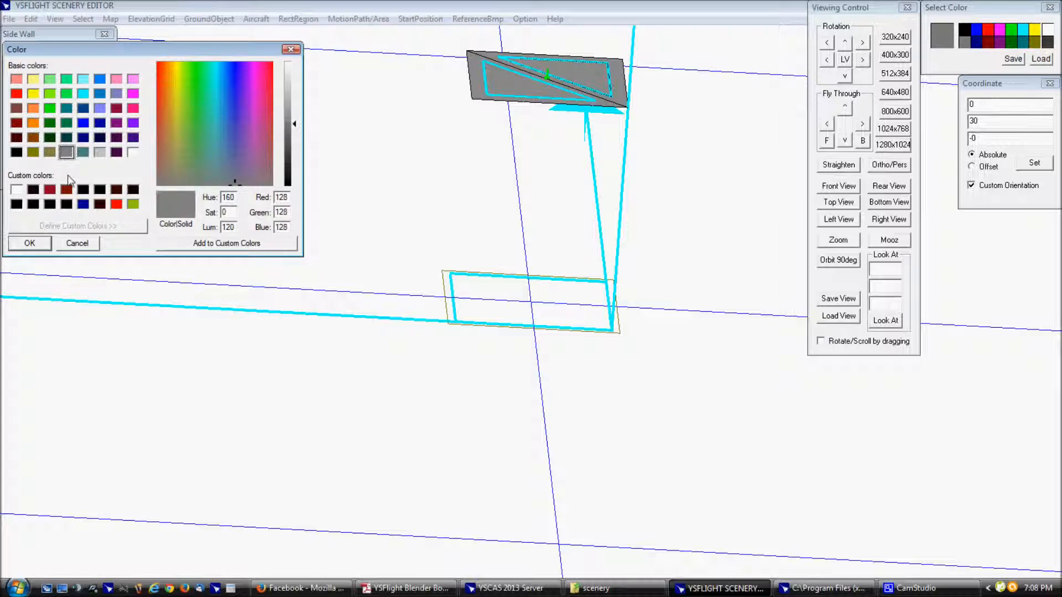
{"action": "left_click", "coordinate": [35, 243]}
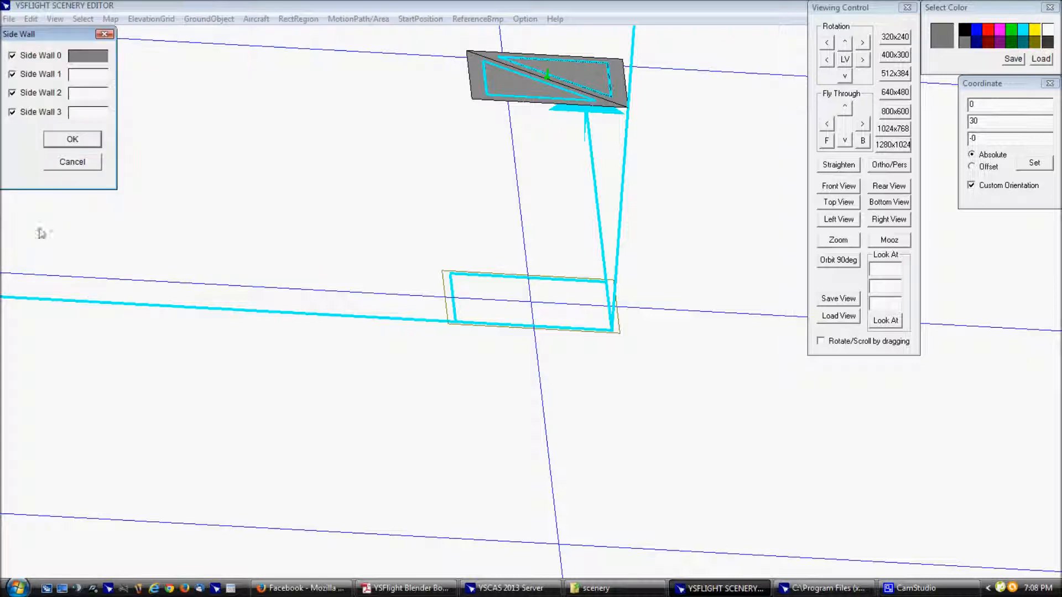
{"action": "left_click", "coordinate": [90, 78]}
{"action": "left_click", "coordinate": [67, 153]}
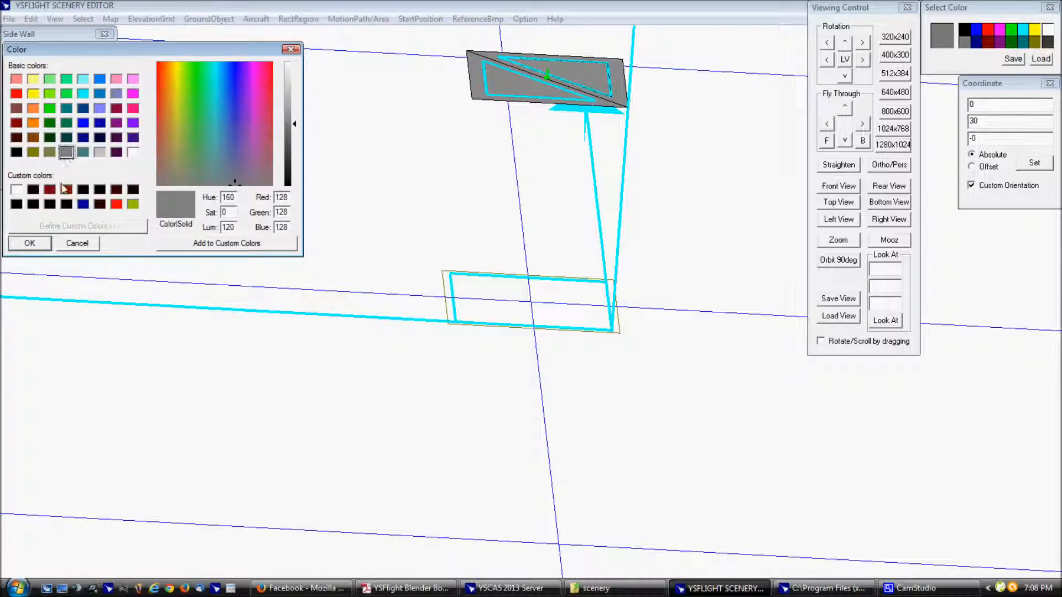
{"action": "left_click", "coordinate": [29, 243]}
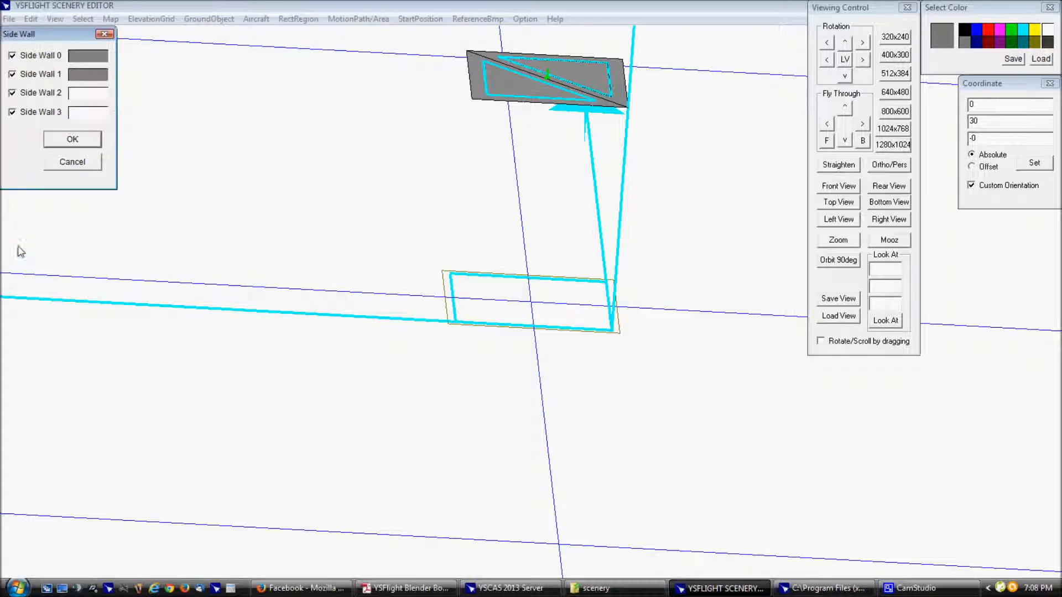
Set the colors of Side Wall 2 and Side Wall 3 to medium grey (128, 128, 128) and apply the side wall settings
{"action": "left_click", "coordinate": [88, 95]}
{"action": "left_click", "coordinate": [67, 152]}
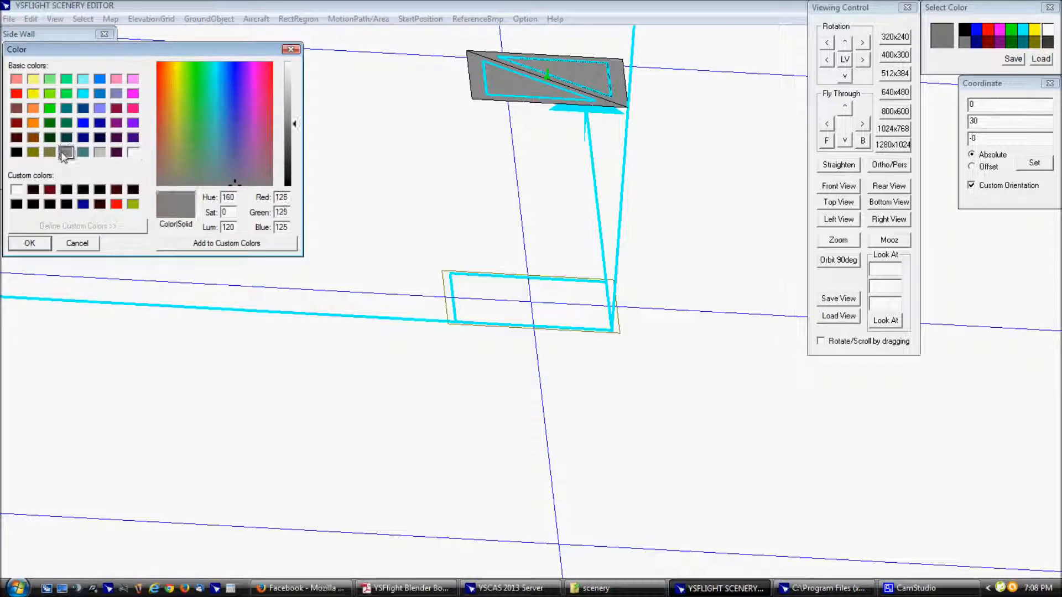
{"action": "left_click", "coordinate": [29, 243]}
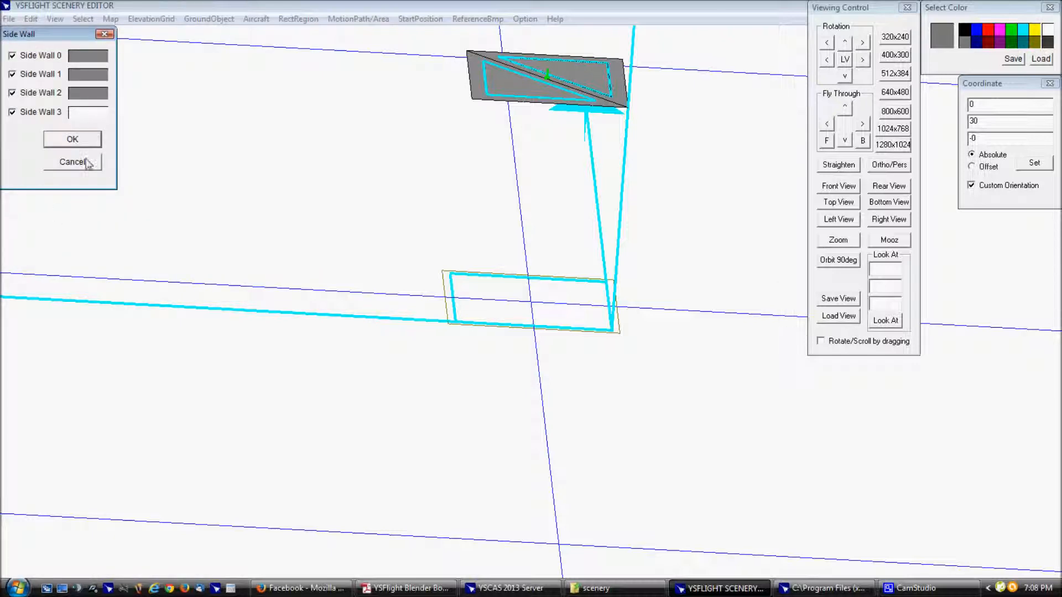
{"action": "left_click", "coordinate": [101, 115]}
{"action": "left_click", "coordinate": [66, 152]}
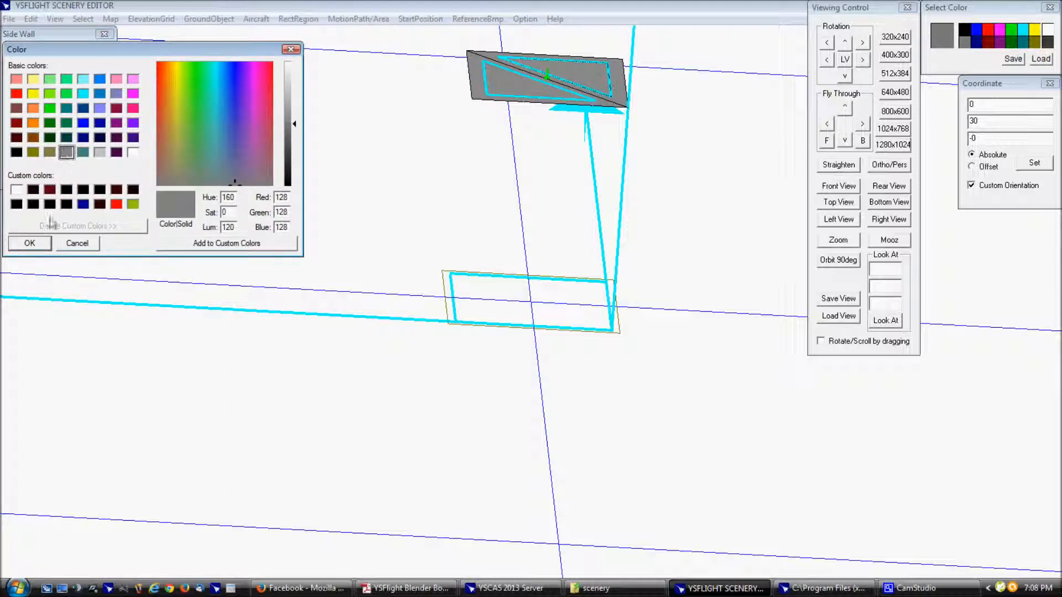
{"action": "left_click", "coordinate": [31, 243]}
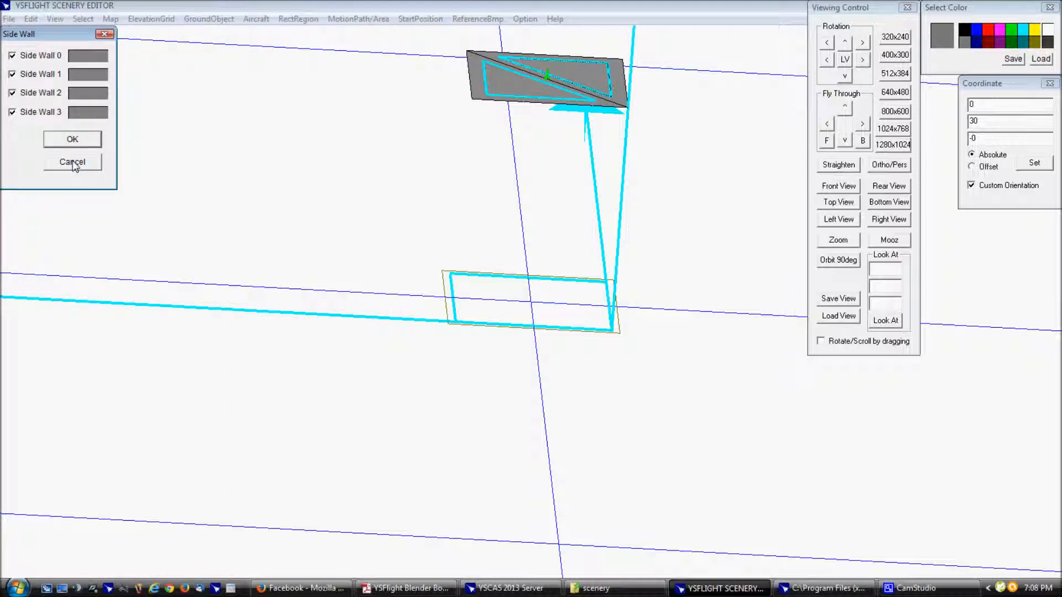
{"action": "left_click", "coordinate": [73, 139]}
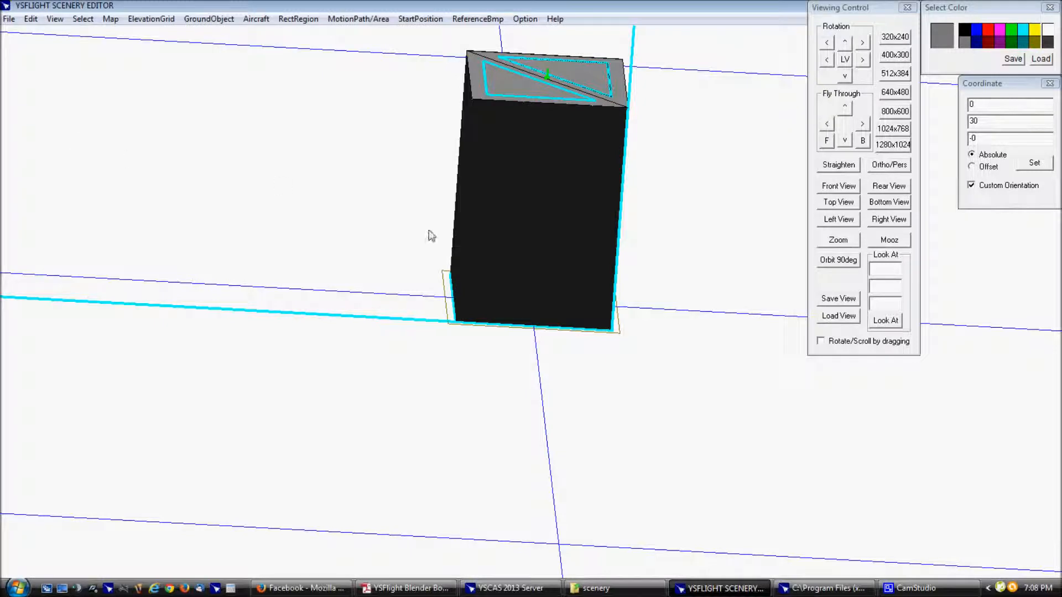
{"action": "middle_click_drag", "start_coordinate": [408, 304], "coordinate": [307, 323]}
{"action": "middle_click_drag", "start_coordinate": [418, 369], "coordinate": [495, 238]}
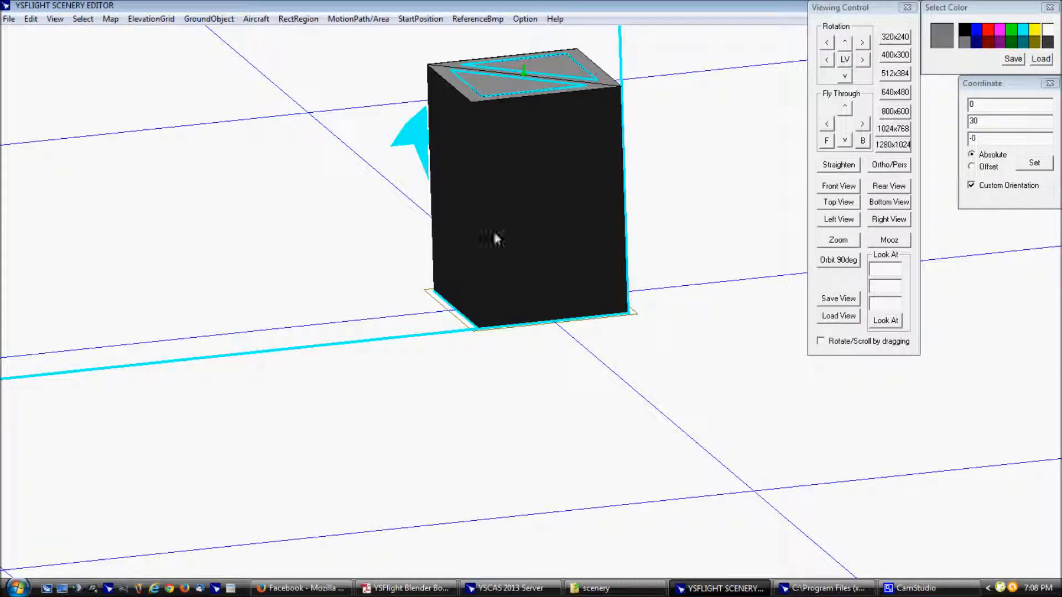
{"action": "middle_click_drag", "start_coordinate": [456, 183], "coordinate": [292, 411]}
{"action": "middle_click_drag", "start_coordinate": [505, 362], "coordinate": [670, 351]}
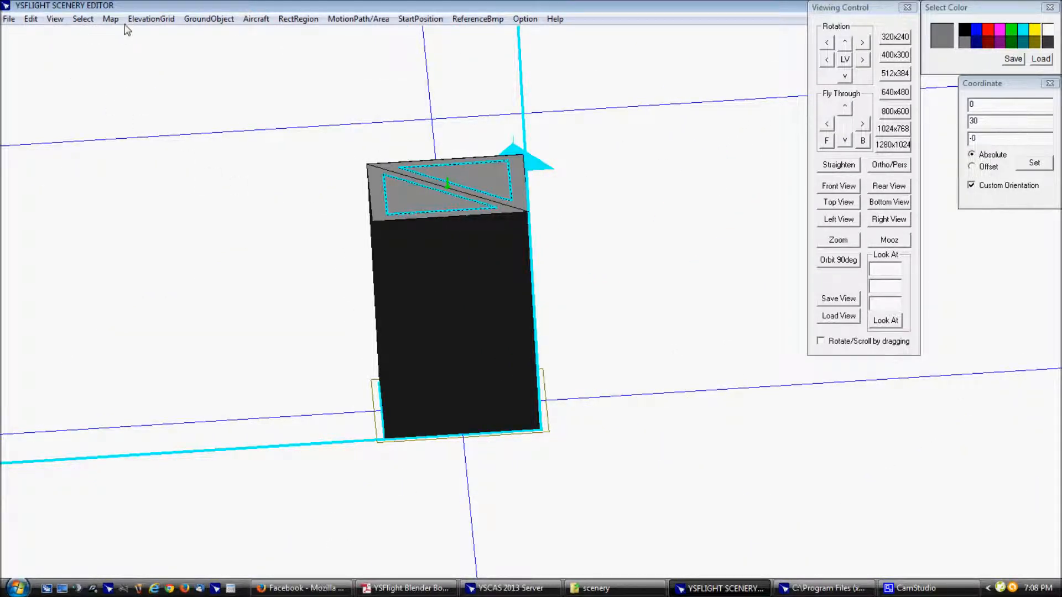
Delete the box-shaped elevation grid and switch to a top view centered on the origin
{"action": "key", "text": "Delete"}
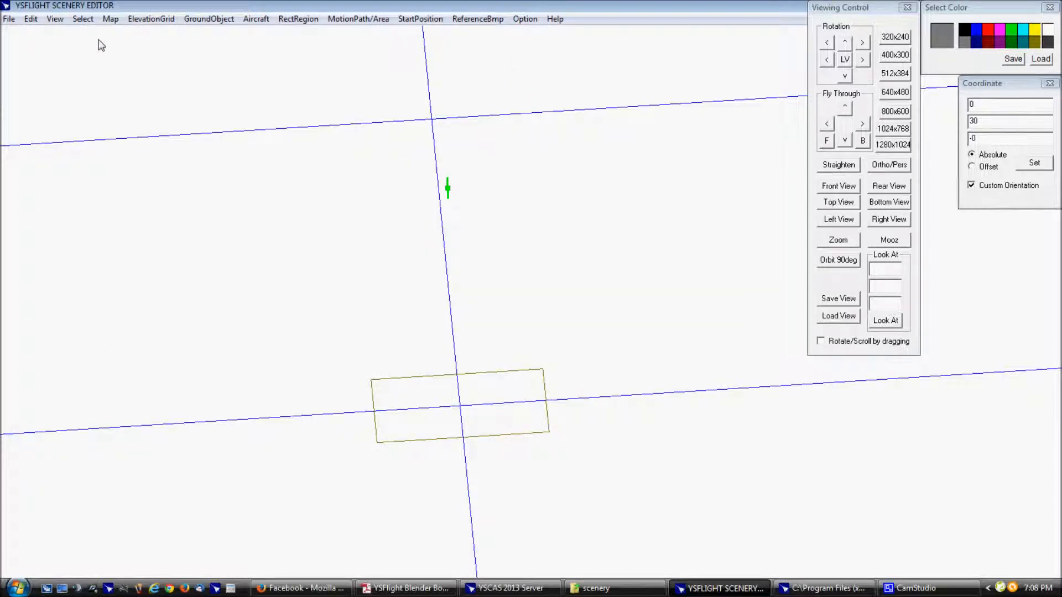
{"action": "left_click", "coordinate": [31, 18]}
{"action": "left_click", "coordinate": [68, 4]}
{"action": "key", "text": "Escape"}
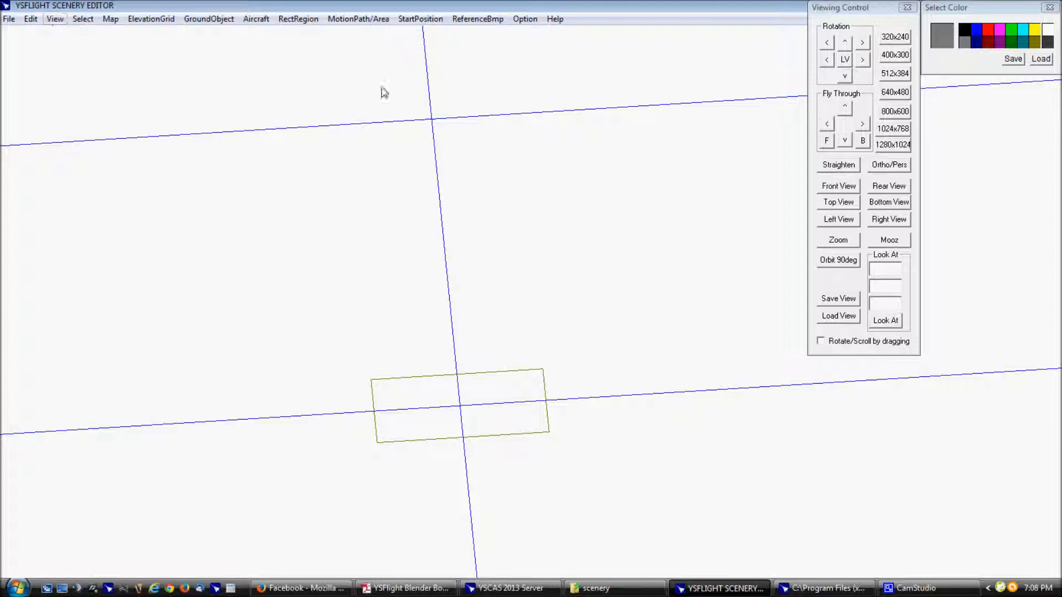
{"action": "left_click", "coordinate": [849, 200]}
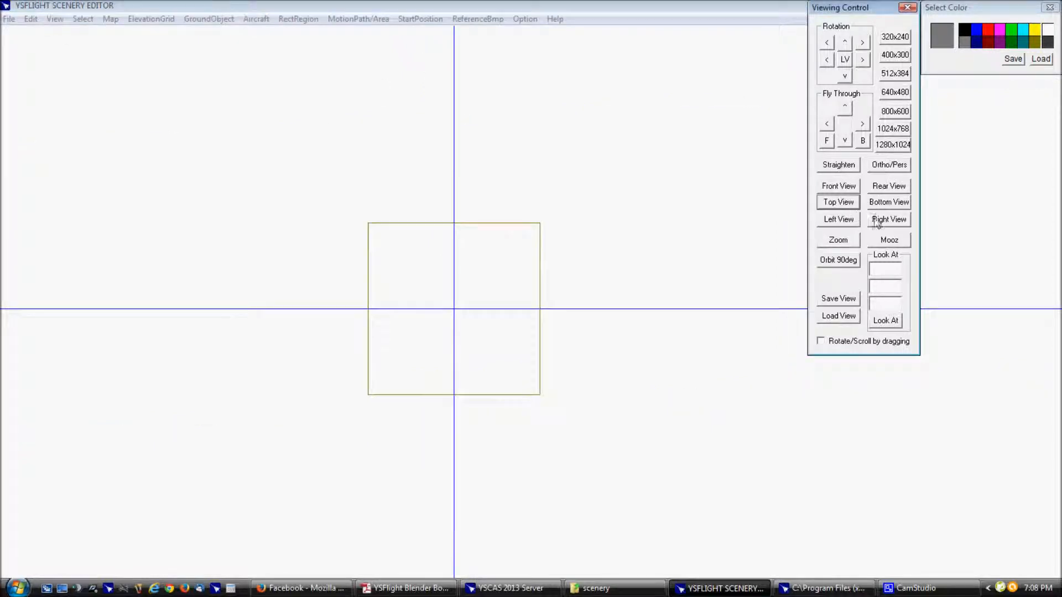
{"action": "left_click", "coordinate": [843, 221]}
{"action": "left_click", "coordinate": [837, 240]}
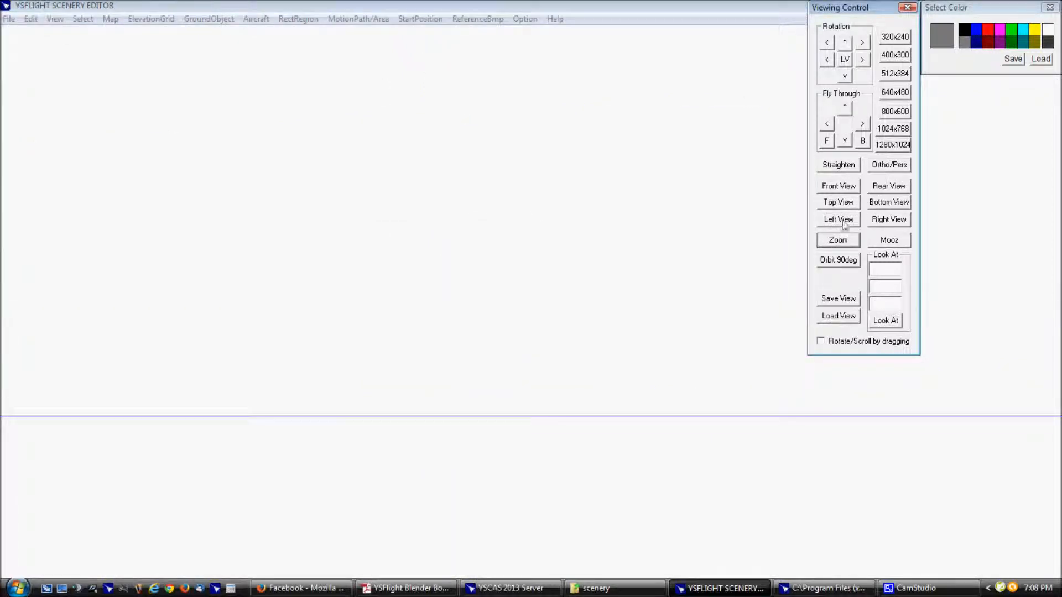
{"action": "left_click", "coordinate": [847, 204]}
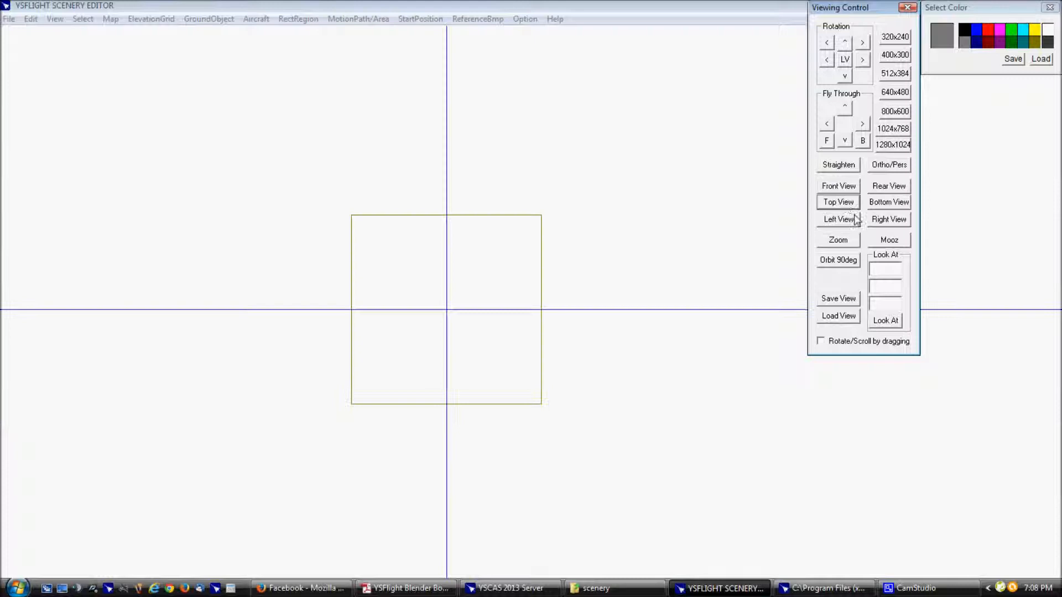
{"action": "left_click", "coordinate": [884, 322]}
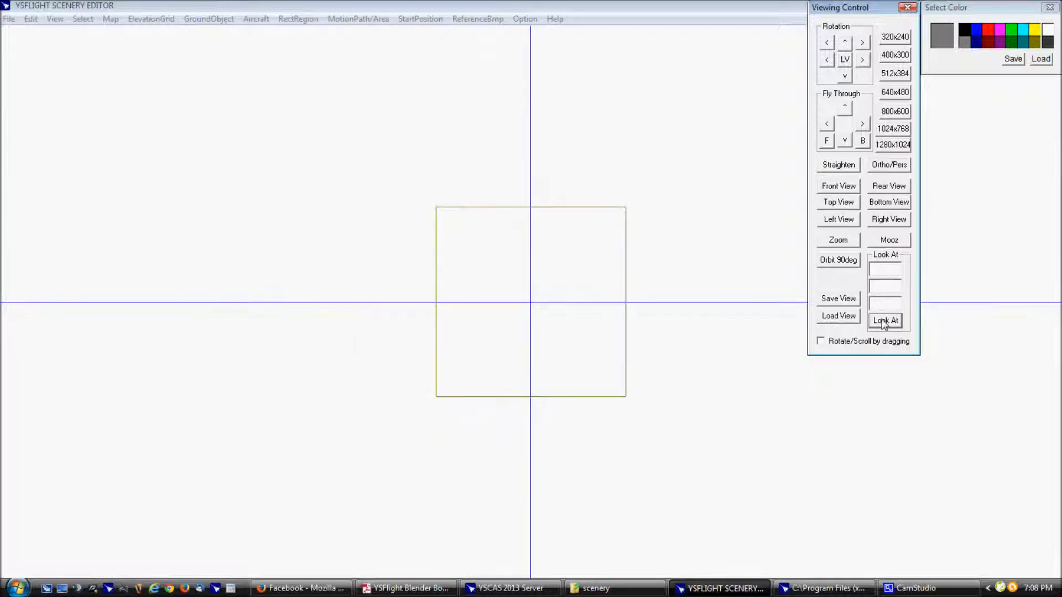
Begin inserting a new elevation grid and place its first corner at X 10, Y 0, Z 7
{"action": "left_click", "coordinate": [31, 19]}
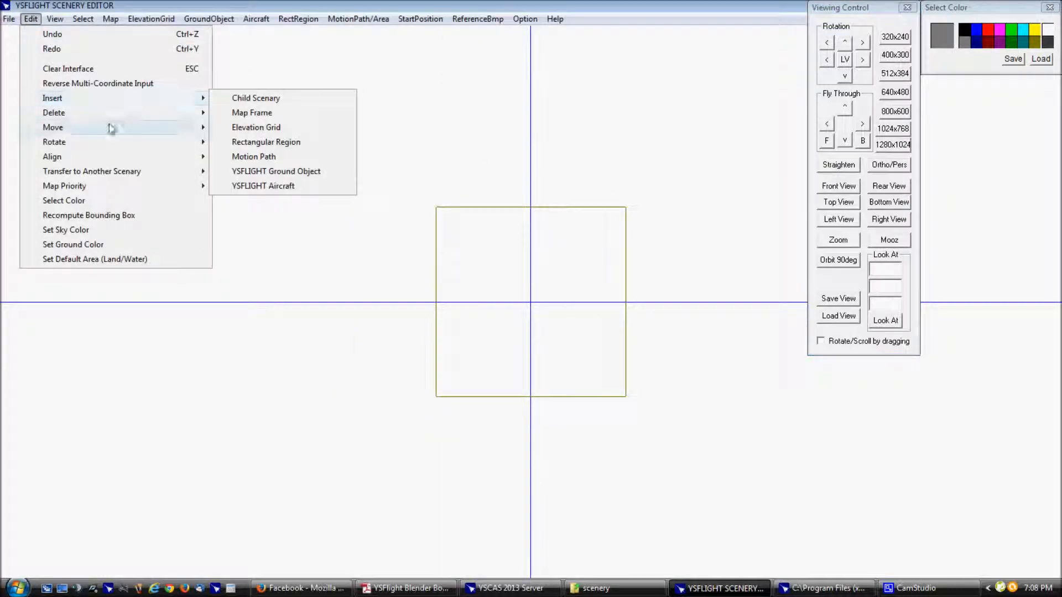
{"action": "left_click", "coordinate": [292, 172]}
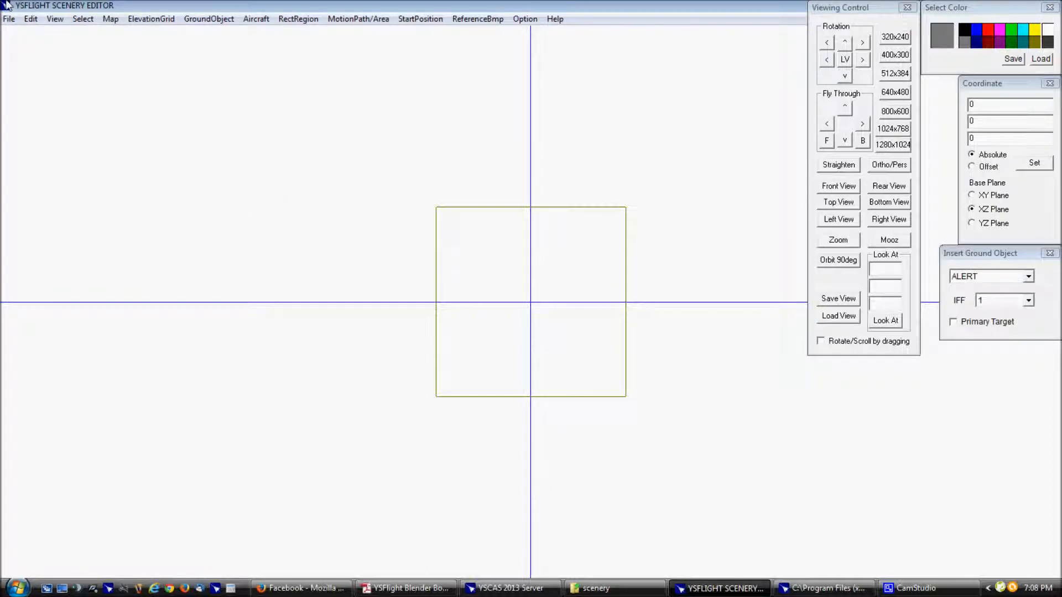
{"action": "left_click", "coordinate": [31, 18]}
{"action": "mouse_move", "coordinate": [60, 99]}
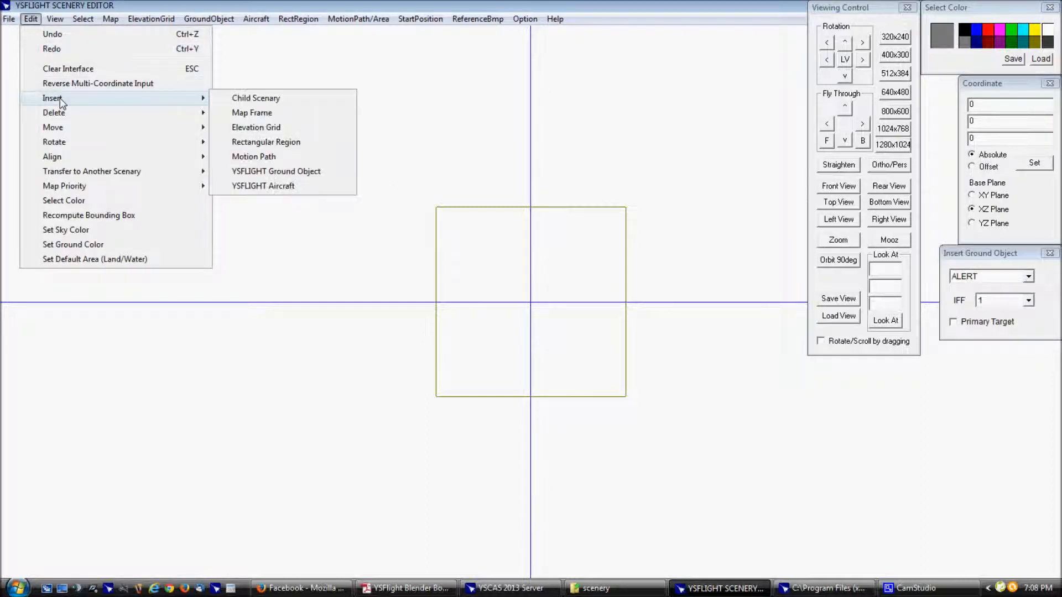
{"action": "left_click", "coordinate": [281, 128]}
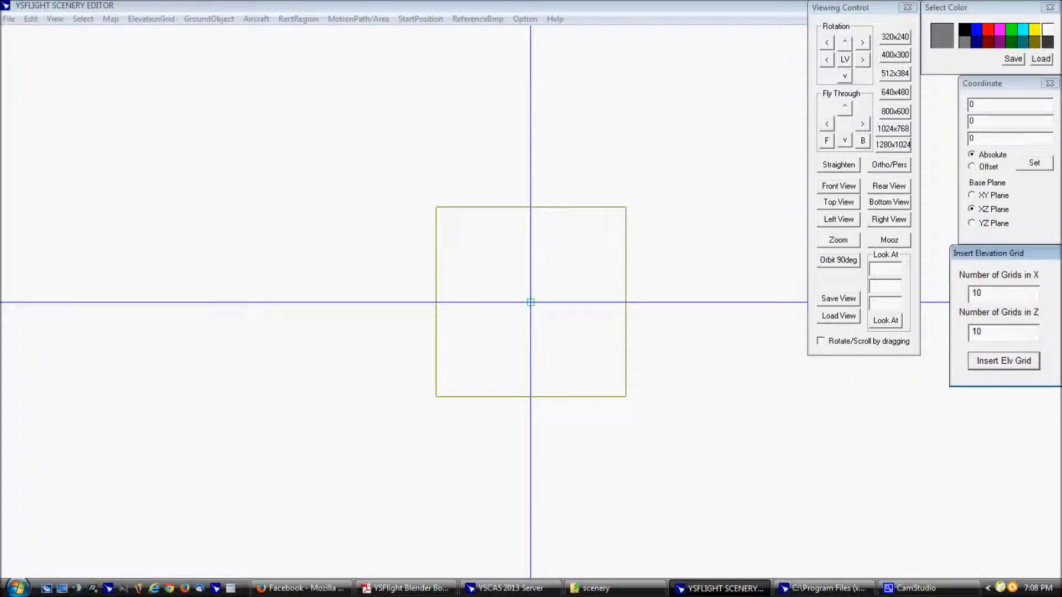
{"action": "double_click", "coordinate": [989, 292]}
{"action": "left_click", "coordinate": [977, 101]}
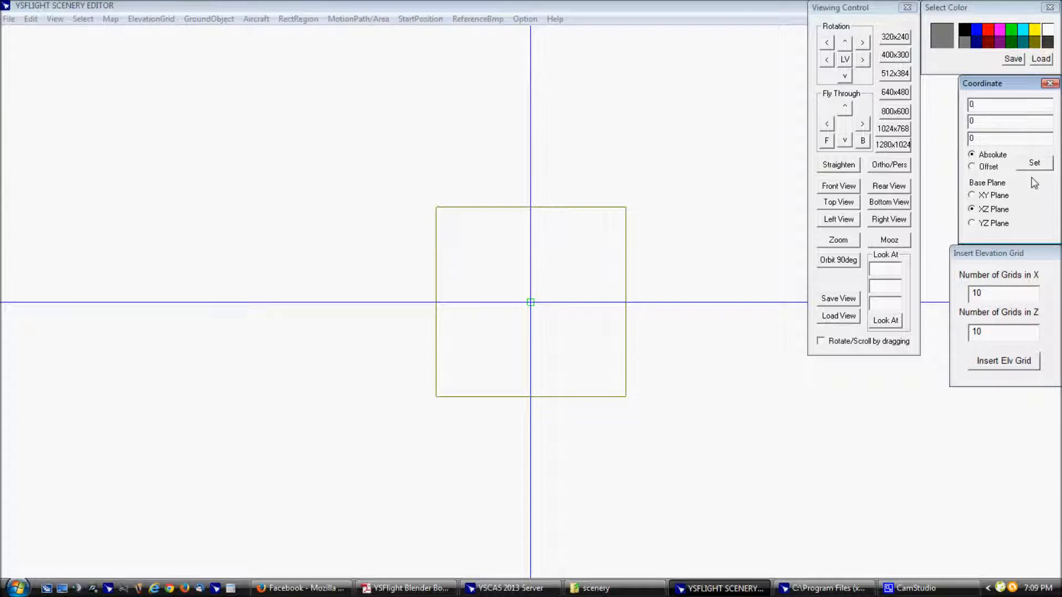
{"action": "type", "text": "10"}
{"action": "left_click", "coordinate": [1035, 164]}
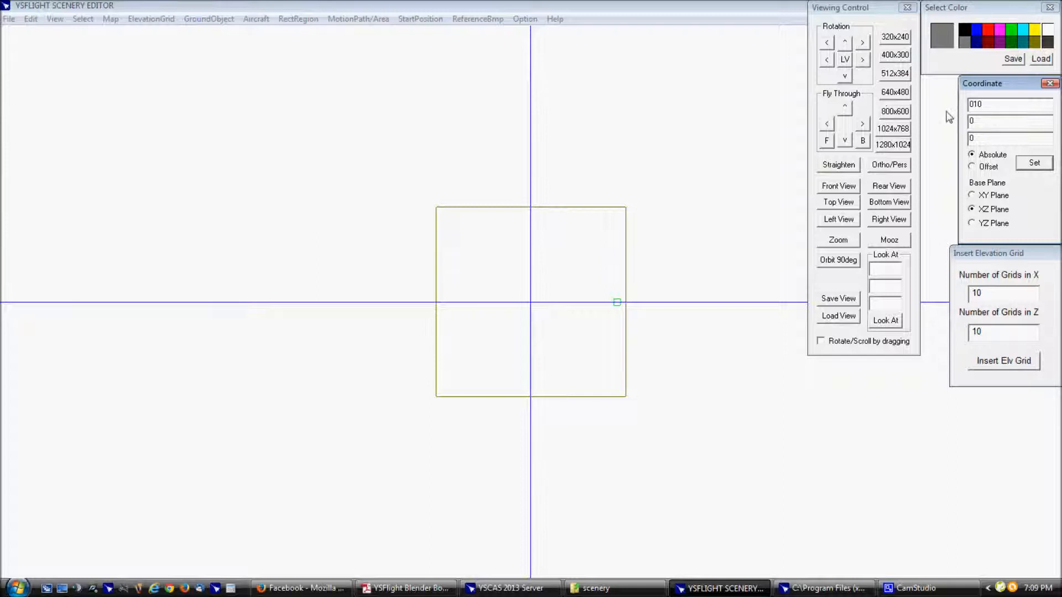
{"action": "double_click", "coordinate": [1004, 139]}
{"action": "type", "text": "7"}
{"action": "left_click", "coordinate": [1032, 161]}
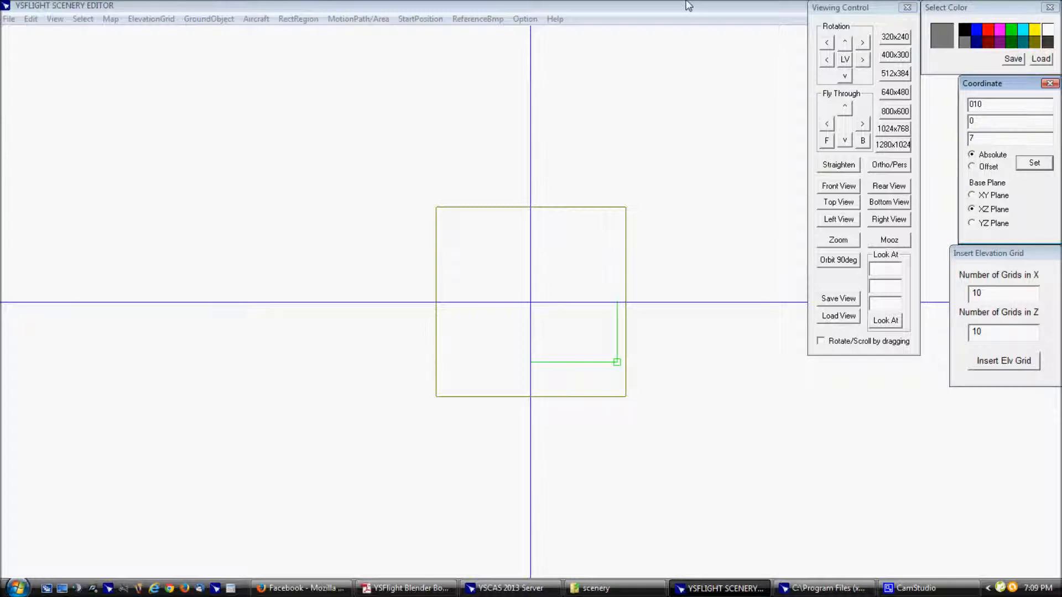
{"action": "left_click", "coordinate": [682, 6]}
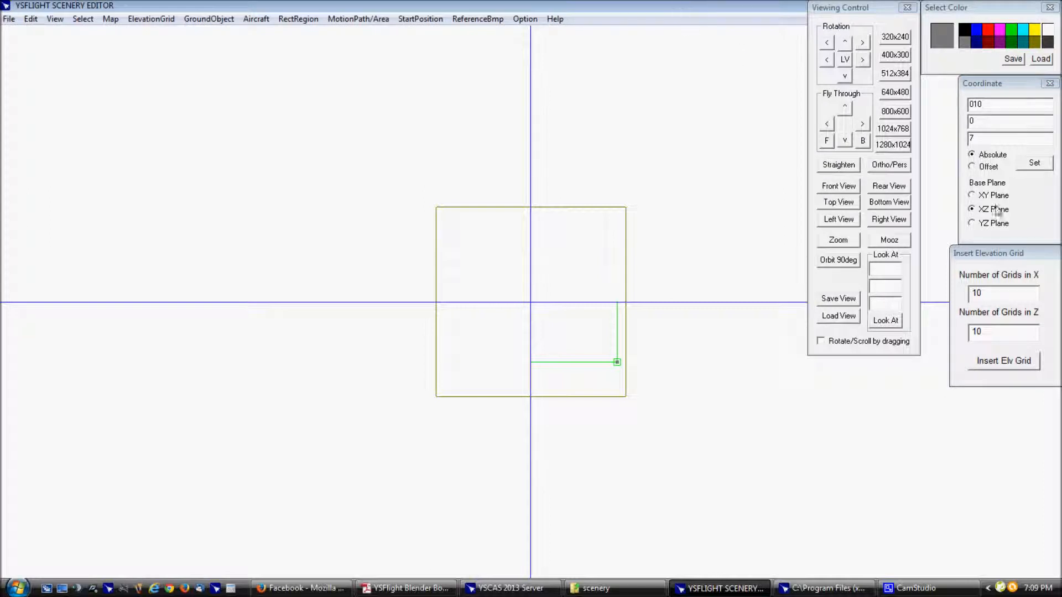
Place the next two corners of the elevation grid at (10, 0, -7) and (-10, 0, -7)
{"action": "left_click", "coordinate": [970, 139]}
{"action": "type", "text": "-"}
{"action": "left_click", "coordinate": [1035, 163]}
{"action": "left_click", "coordinate": [760, 5]}
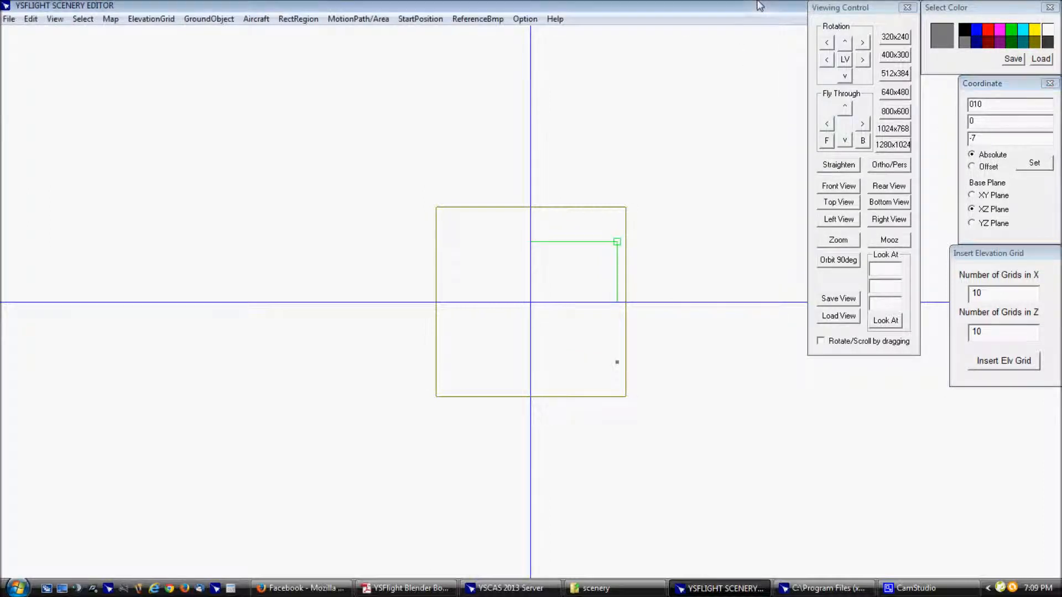
{"action": "left_click", "coordinate": [970, 104]}
{"action": "type", "text": "-"}
{"action": "left_click", "coordinate": [1033, 163]}
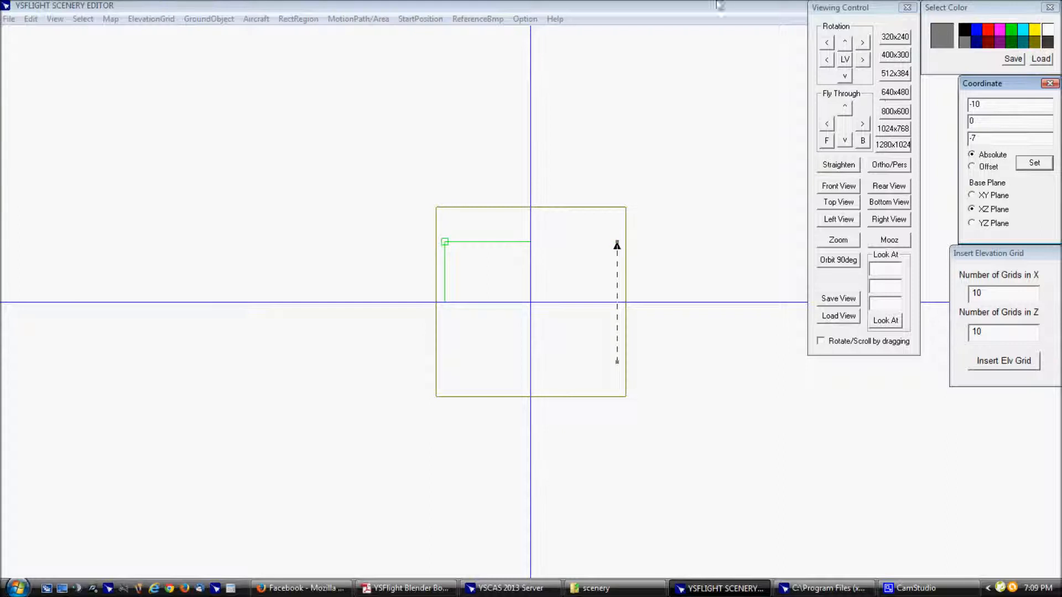
{"action": "left_click", "coordinate": [715, 7]}
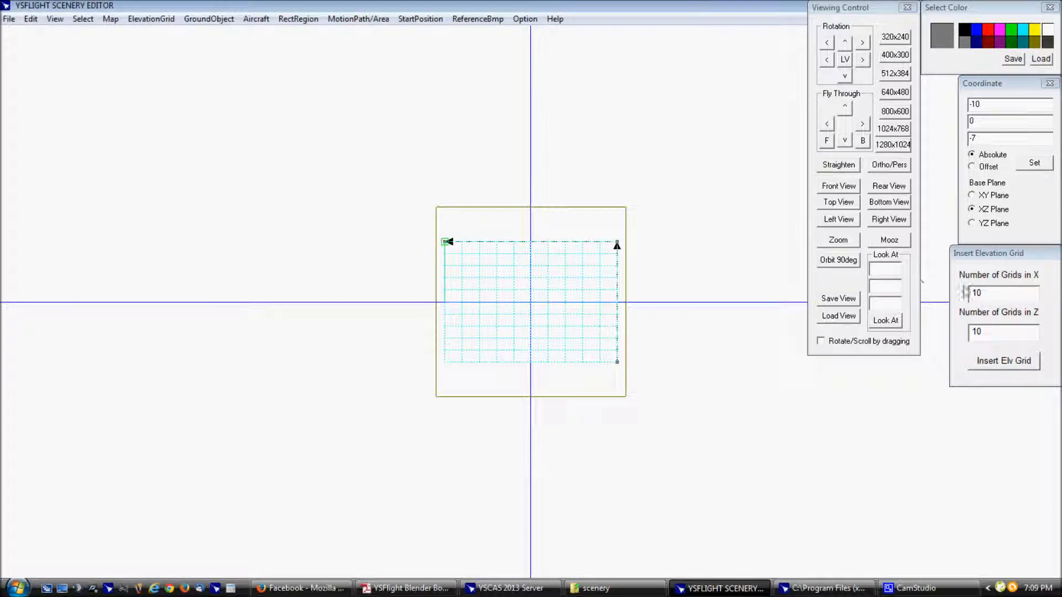
Set the number of grids to 0 in X and 2 in Z and insert the elevation grid
{"action": "double_click", "coordinate": [989, 292]}
{"action": "type", "text": "0"}
{"action": "left_click", "coordinate": [995, 332]}
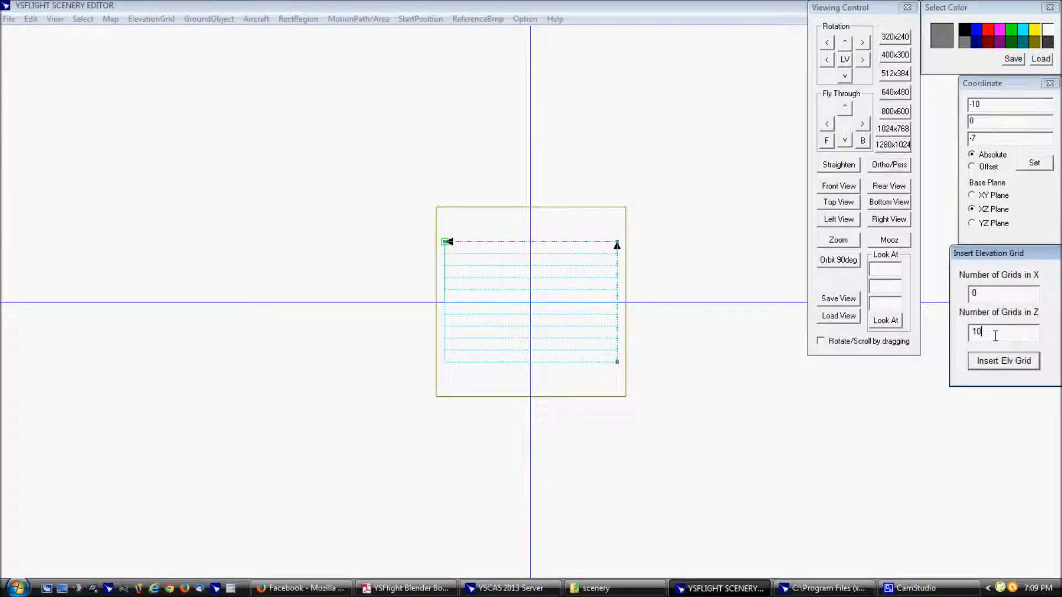
{"action": "left_click_drag", "start_coordinate": [994, 330], "coordinate": [949, 330]}
{"action": "type", "text": "2"}
{"action": "left_click", "coordinate": [987, 298]}
{"action": "type", "text": "3"}
{"action": "left_click", "coordinate": [1009, 293]}
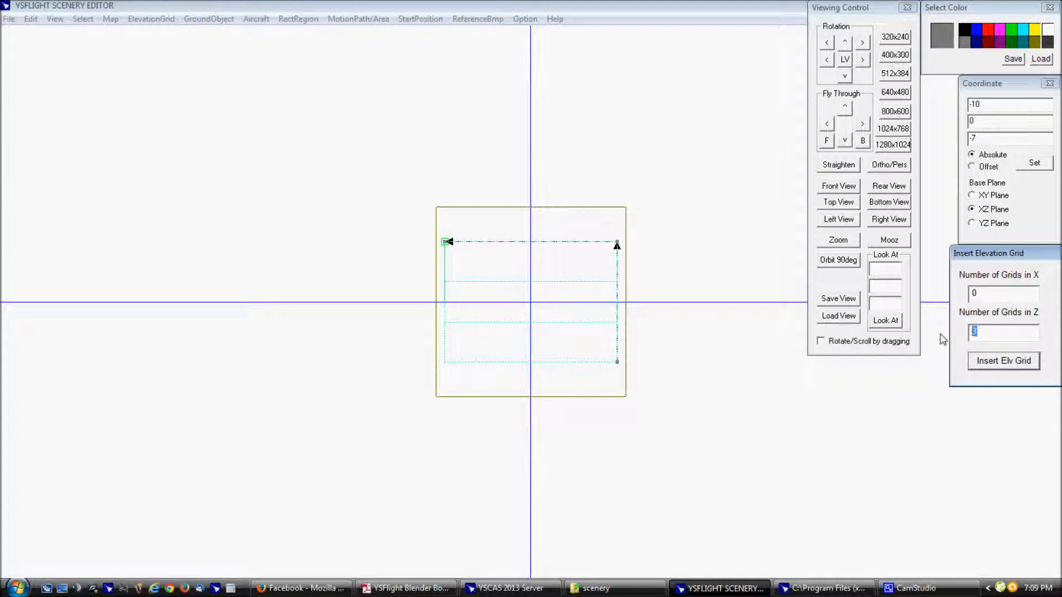
{"action": "left_click", "coordinate": [998, 292]}
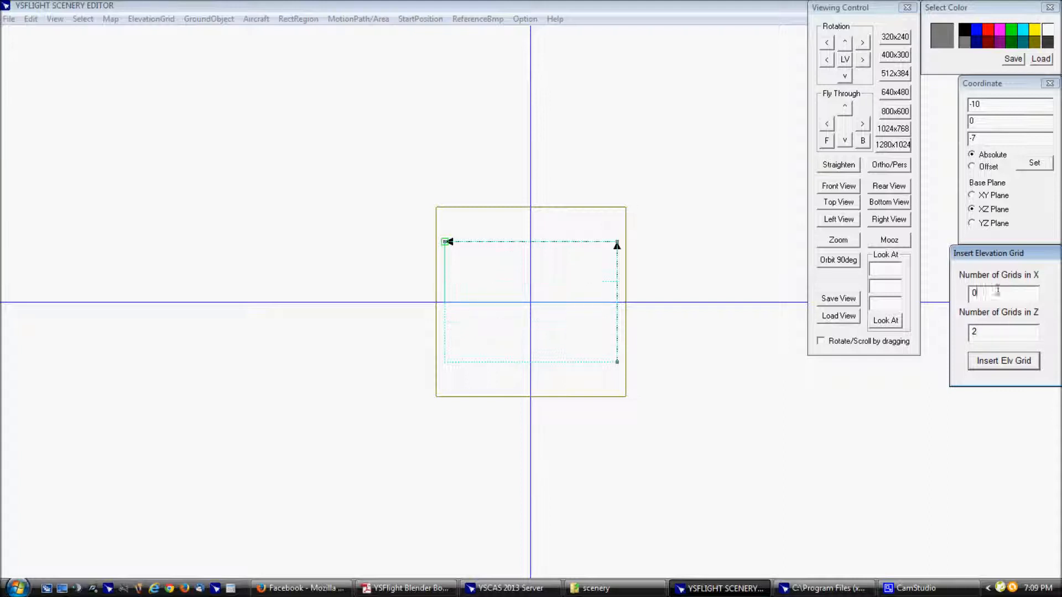
{"action": "left_click", "coordinate": [994, 363]}
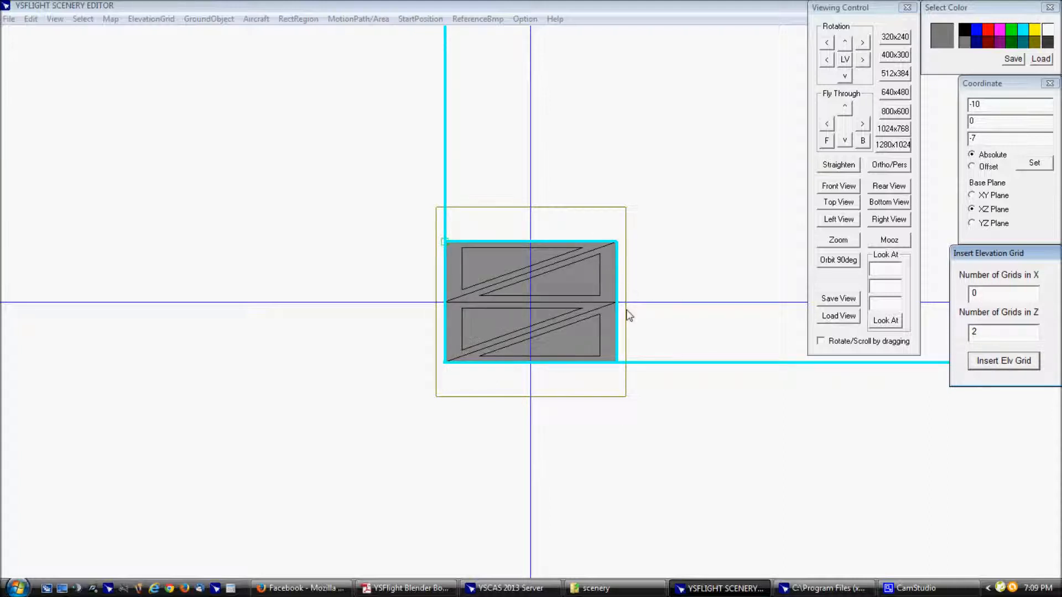
Set the current color to dark grey (82, 82, 82) and leave the elevation grid insertion
{"action": "middle_click_drag", "start_coordinate": [615, 454], "coordinate": [569, 339]}
{"action": "scroll", "coordinate": [663, 314], "scroll_direction": "up", "scroll_amount": 3}
{"action": "middle_click_drag", "start_coordinate": [660, 308], "coordinate": [557, 346]}
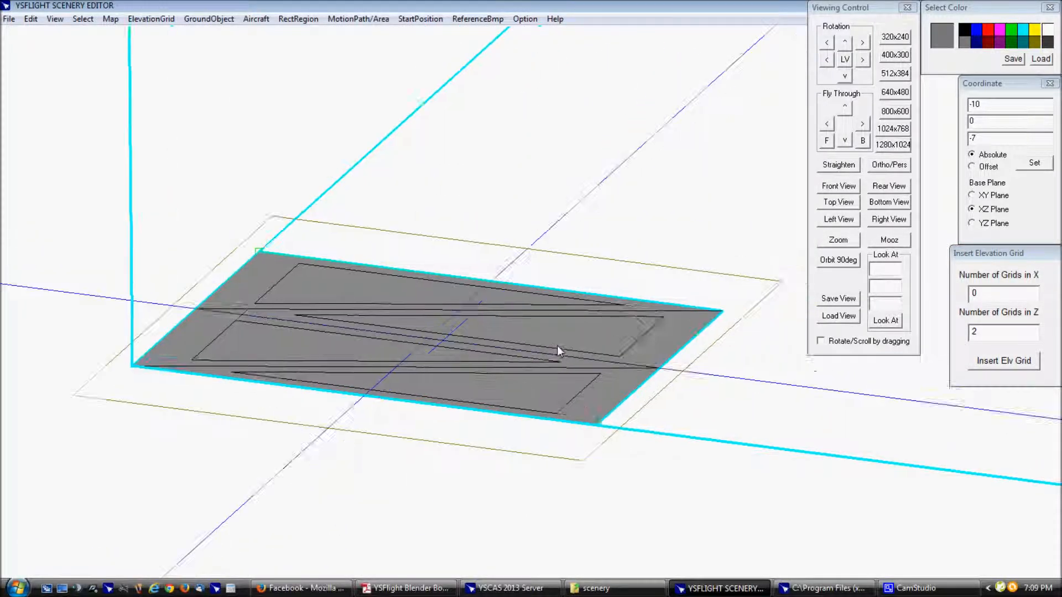
{"action": "left_click", "coordinate": [954, 43]}
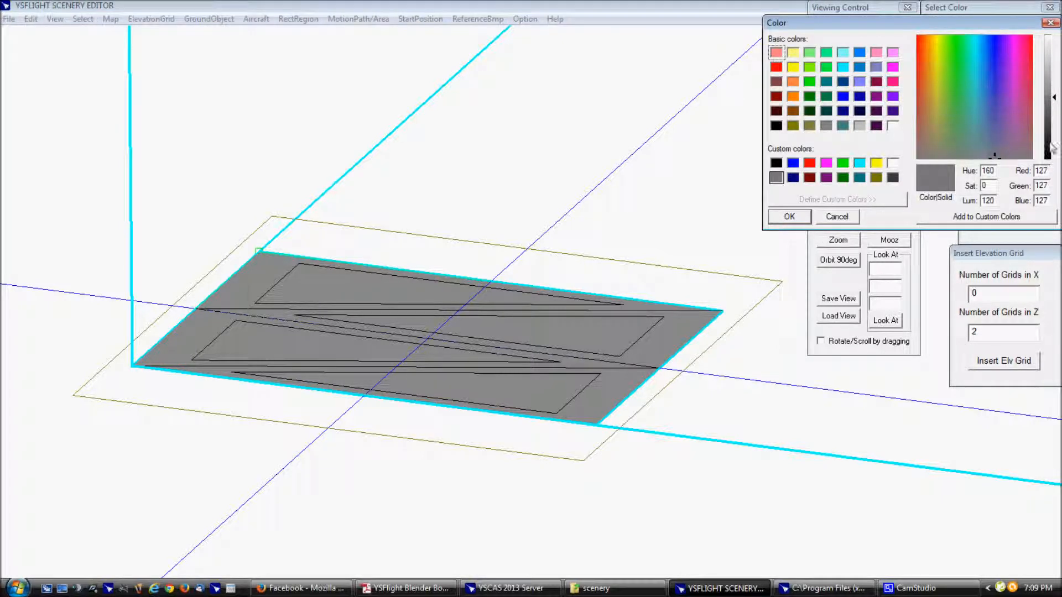
{"action": "mouse_move", "coordinate": [1043, 120]}
{"action": "left_mouse_down"}
{"action": "mouse_move", "coordinate": [1051, 143]}
{"action": "mouse_move", "coordinate": [1052, 123]}
{"action": "left_mouse_up"}
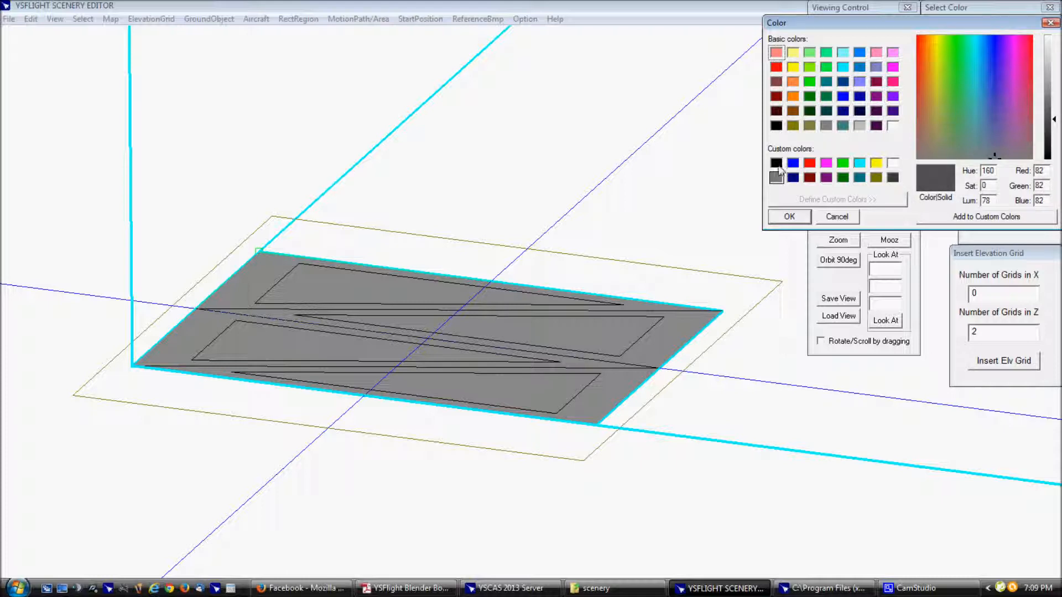
{"action": "left_click", "coordinate": [774, 218]}
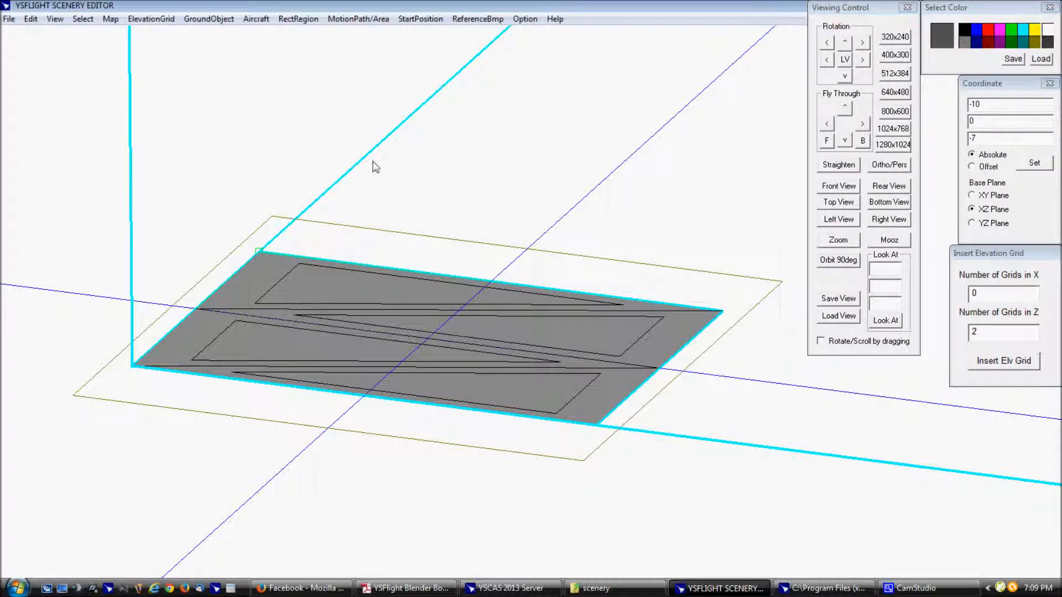
{"action": "key", "text": "Escape"}
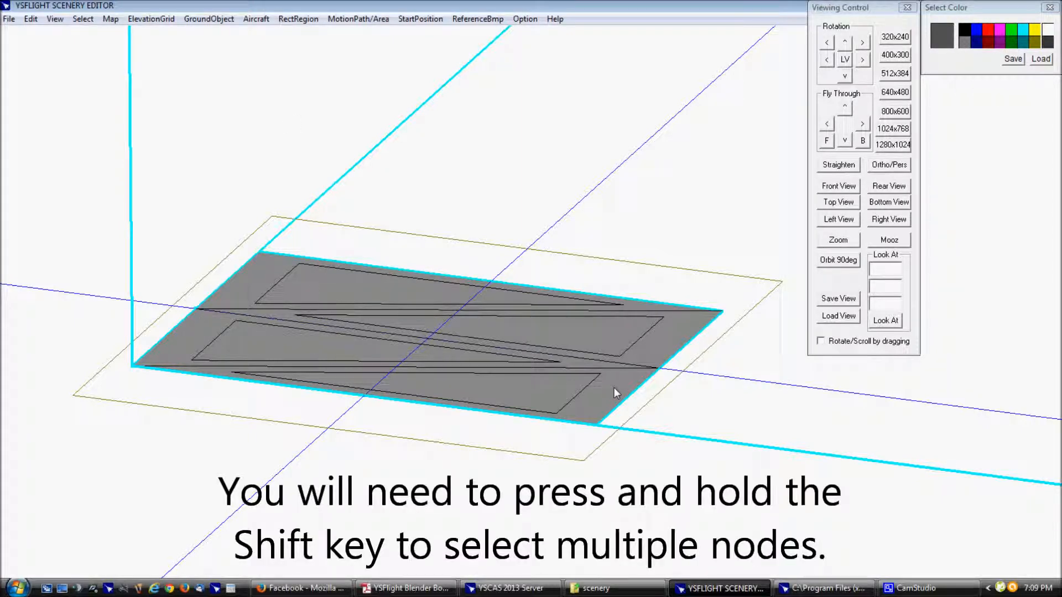
Select all four triangular faces of the new elevation grid and move them up to a Y coordinate of 4
{"action": "left_click", "coordinate": [535, 391]}
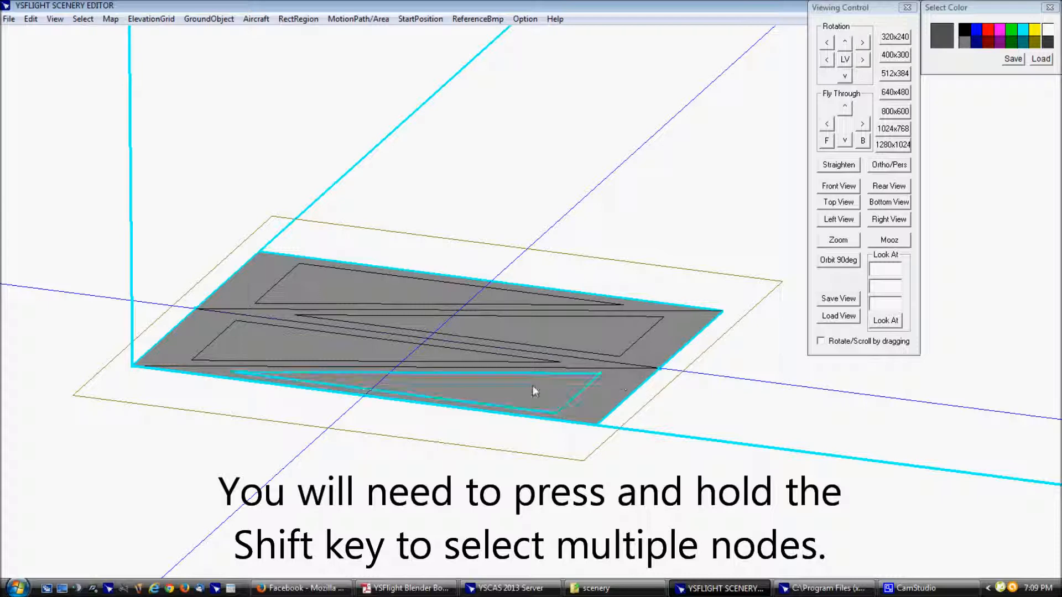
{"action": "left_click", "coordinate": [458, 364], "text": "shift"}
{"action": "left_click", "coordinate": [464, 330], "text": "shift"}
{"action": "left_click", "coordinate": [441, 295], "text": "shift"}
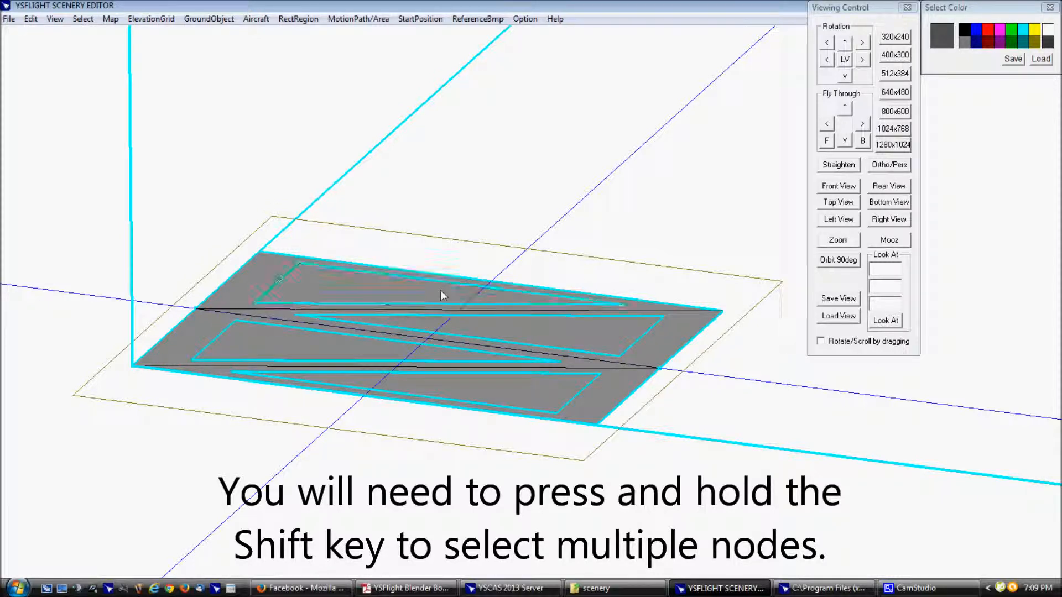
{"action": "left_click", "coordinate": [166, 20]}
{"action": "left_click", "coordinate": [172, 51]}
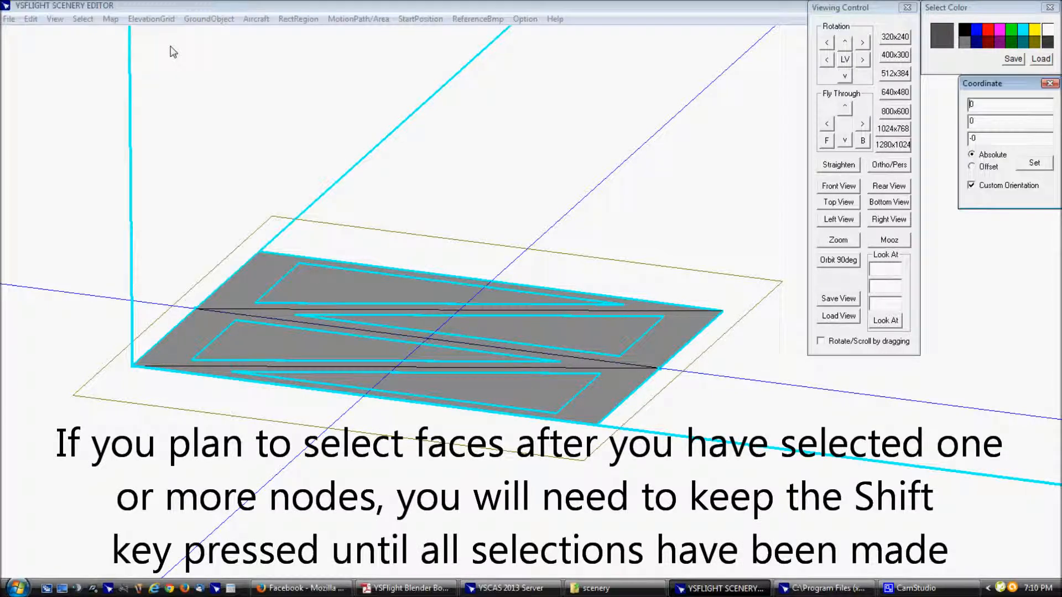
{"action": "left_click_drag", "start_coordinate": [976, 123], "coordinate": [942, 124]}
{"action": "type", "text": "3"}
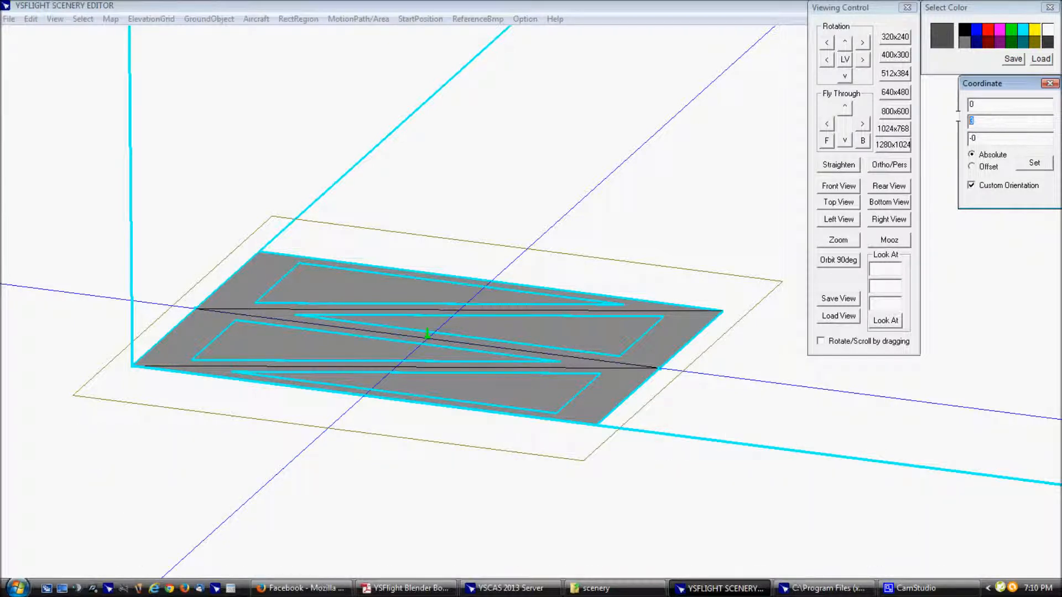
{"action": "double_click", "coordinate": [981, 118]}
{"action": "left_click", "coordinate": [1034, 164]}
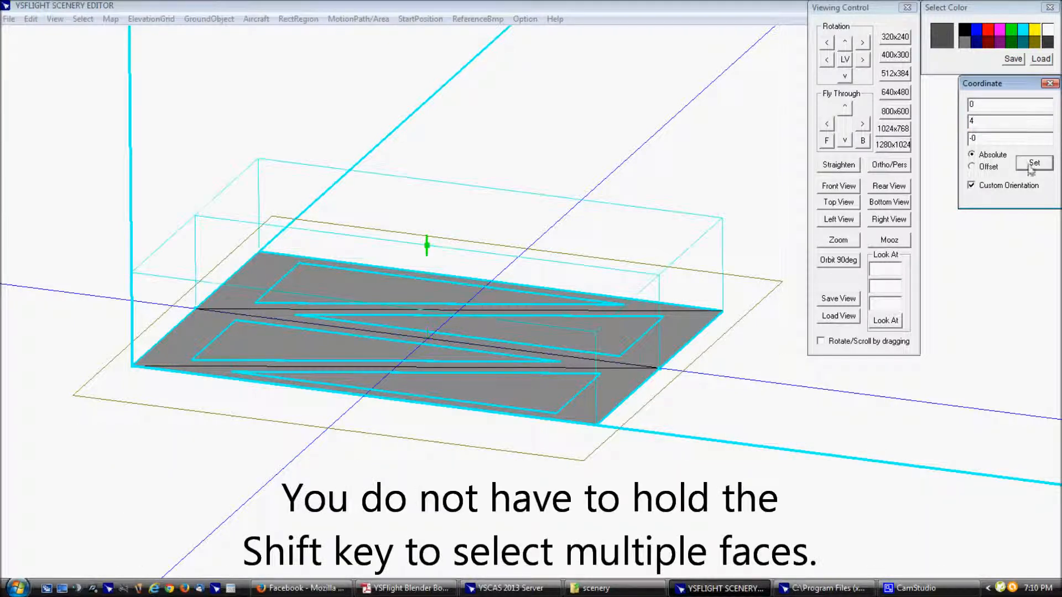
{"action": "left_click", "coordinate": [600, 4]}
{"action": "key", "text": "Return"}
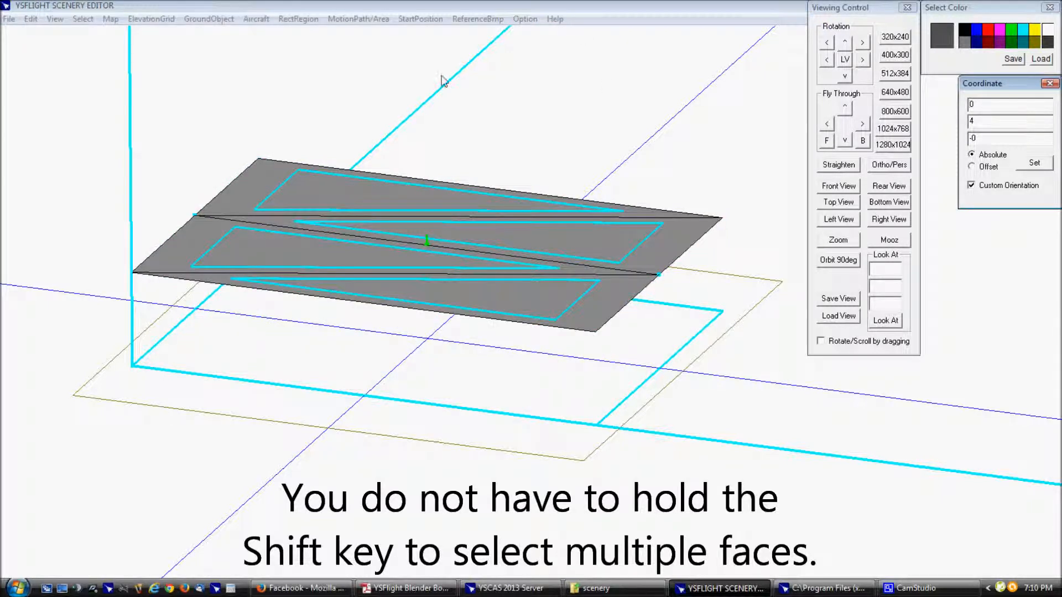
Move the selected nodes along the elevation grid's center line up to a Y coordinate of 6
{"action": "left_click", "coordinate": [168, 21]}
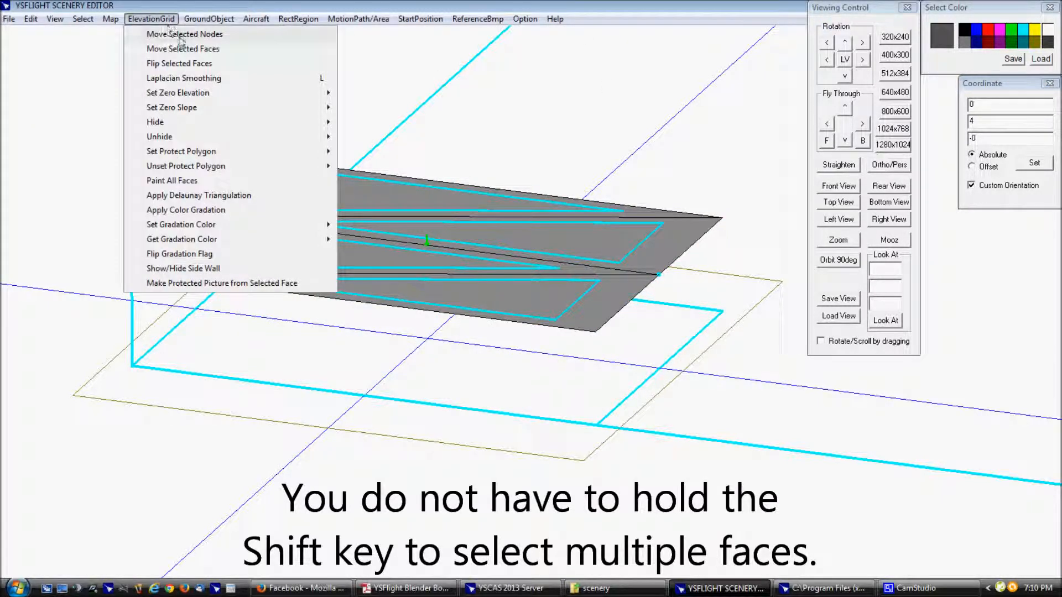
{"action": "left_click", "coordinate": [184, 35]}
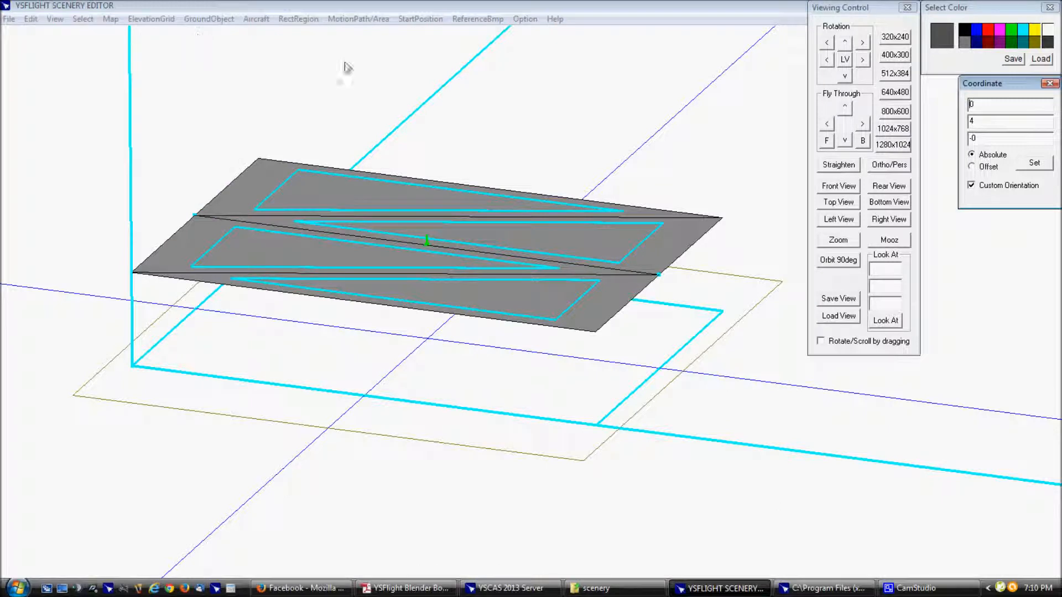
{"action": "double_click", "coordinate": [983, 117]}
{"action": "type", "text": "6"}
{"action": "left_click", "coordinate": [1033, 164]}
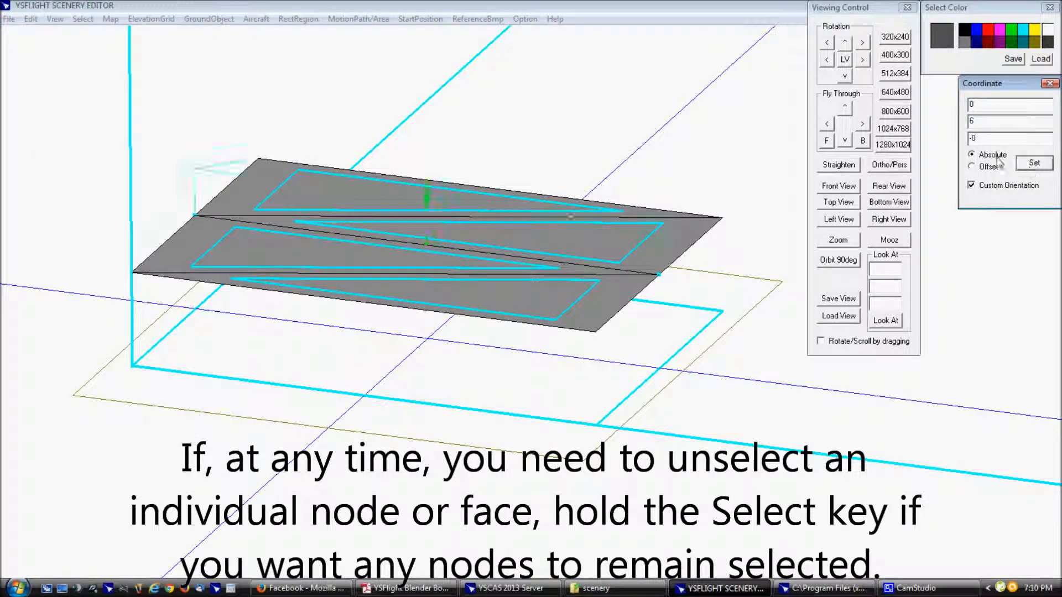
{"action": "left_click", "coordinate": [630, 8]}
{"action": "key", "text": "Return"}
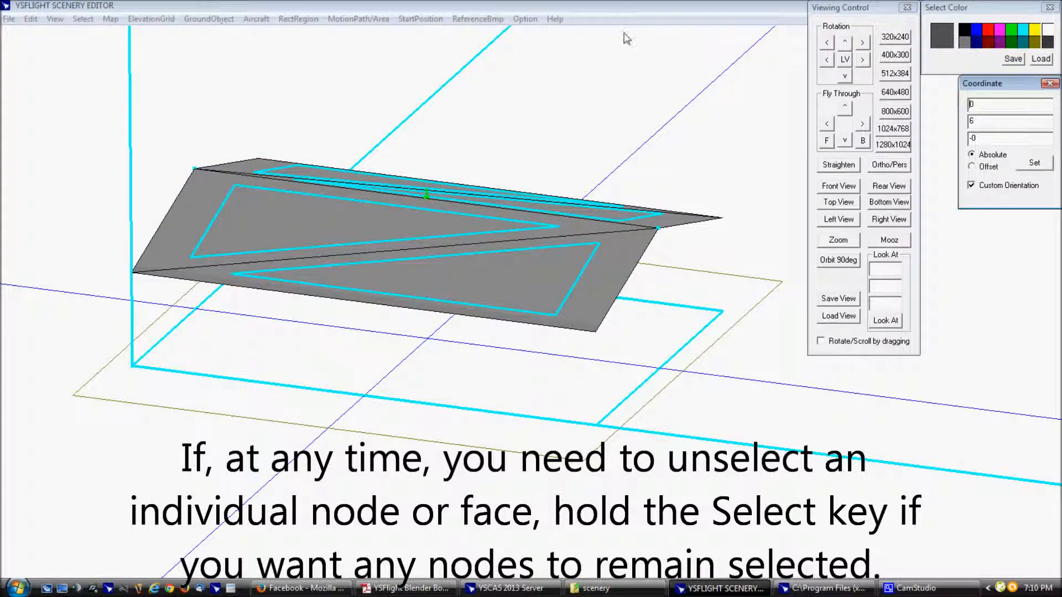
Enable side walls 0, 1, 2 and 3 on the ridged elevation grid
{"action": "left_click", "coordinate": [154, 19]}
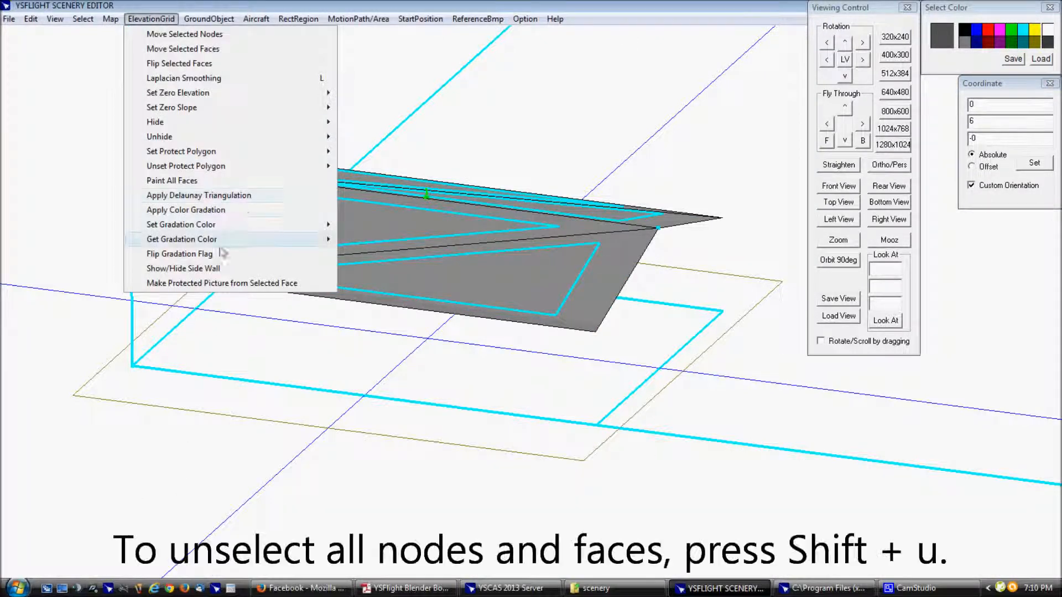
{"action": "left_click", "coordinate": [220, 271]}
{"action": "left_click", "coordinate": [45, 114]}
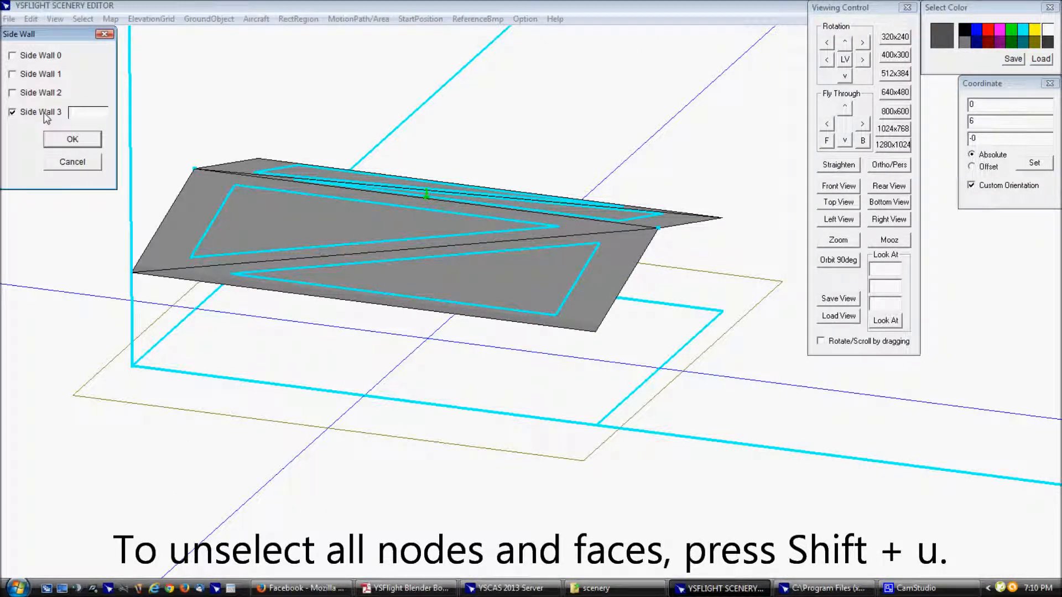
{"action": "left_click", "coordinate": [50, 95]}
{"action": "left_click", "coordinate": [49, 76]}
{"action": "left_click", "coordinate": [49, 57]}
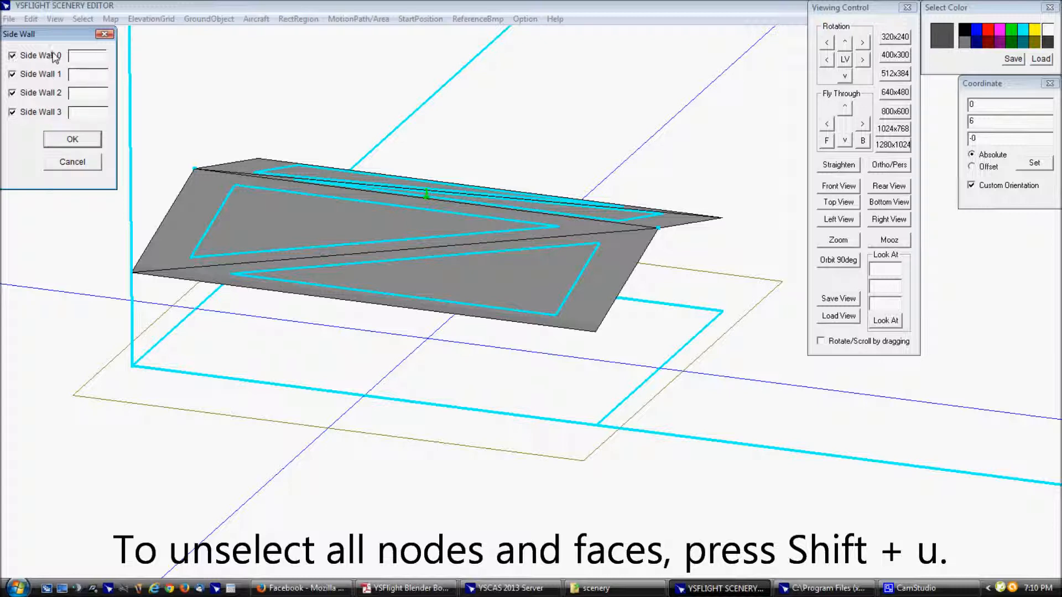
Set the color of side walls 0 and 1 to brown (128, 64, 0)
{"action": "left_click", "coordinate": [89, 57]}
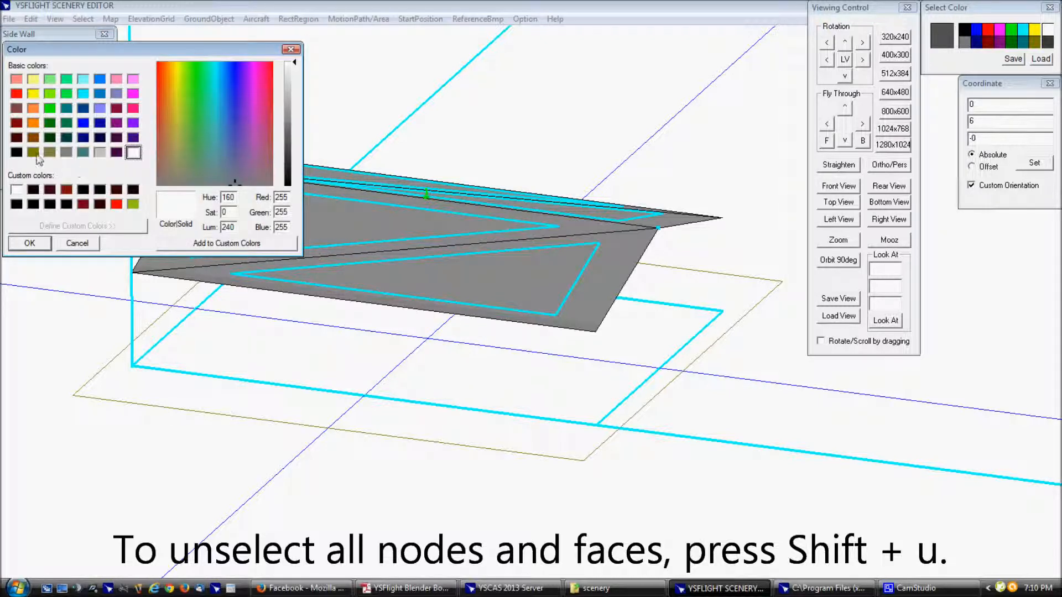
{"action": "left_click", "coordinate": [33, 138]}
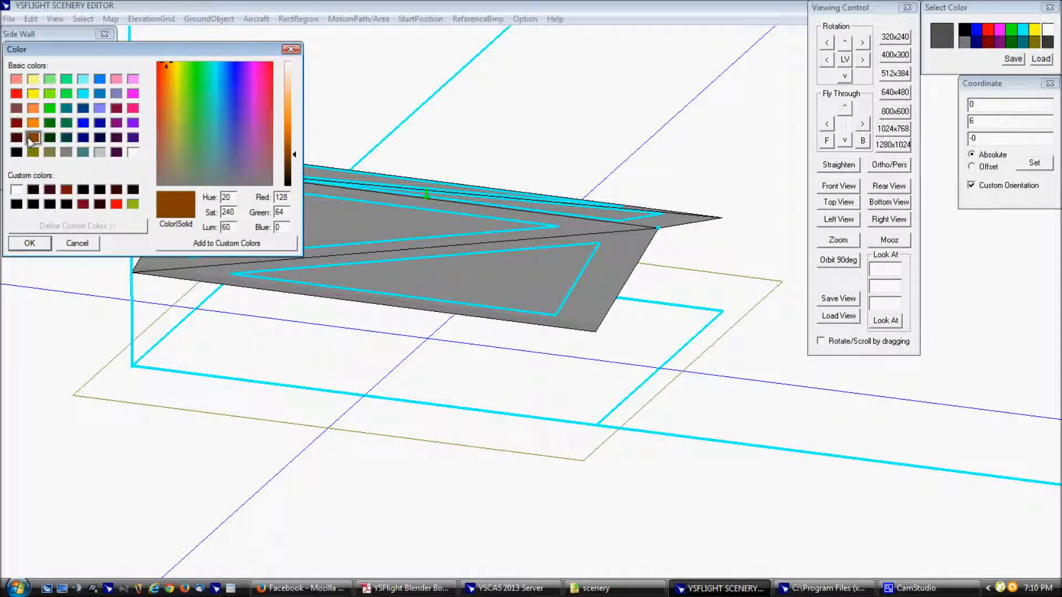
{"action": "left_click", "coordinate": [33, 244]}
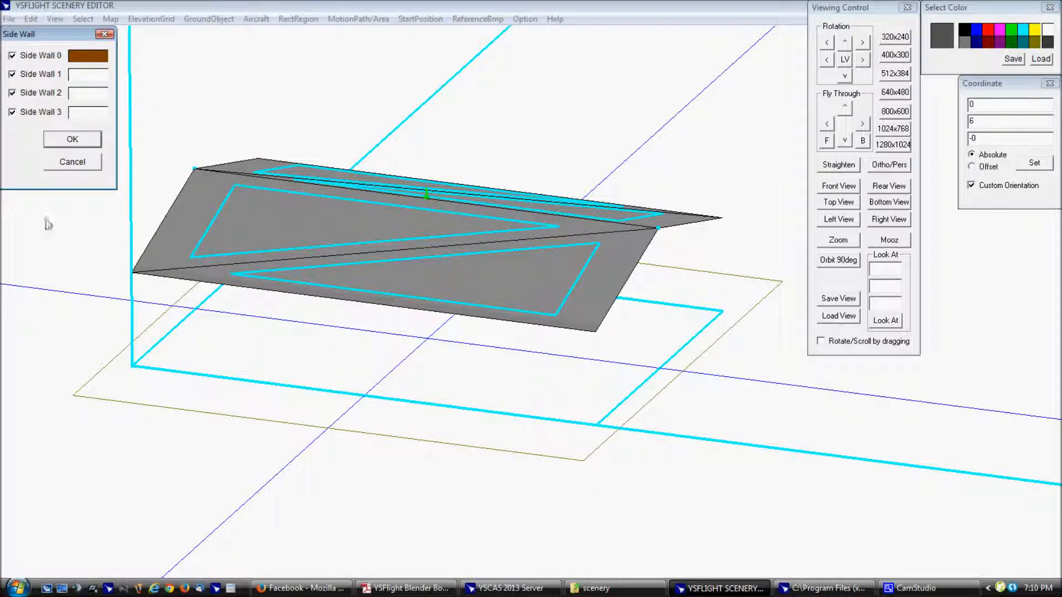
{"action": "left_click", "coordinate": [90, 73]}
{"action": "left_click", "coordinate": [34, 137]}
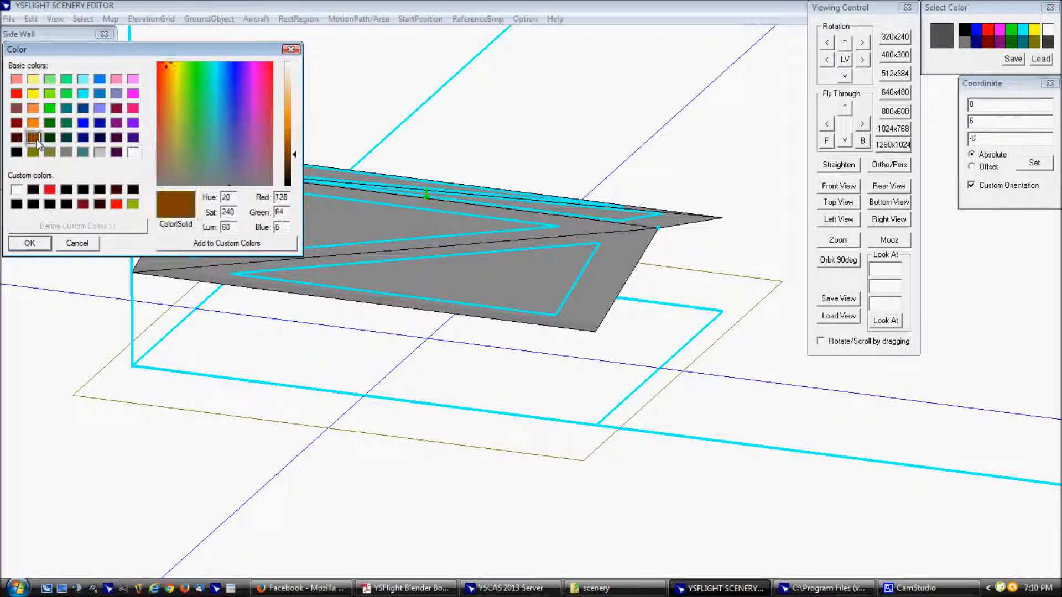
{"action": "key", "text": "Return"}
Set the color of side walls 2 and 3 to the same brown and apply the side wall settings
{"action": "left_click", "coordinate": [88, 93]}
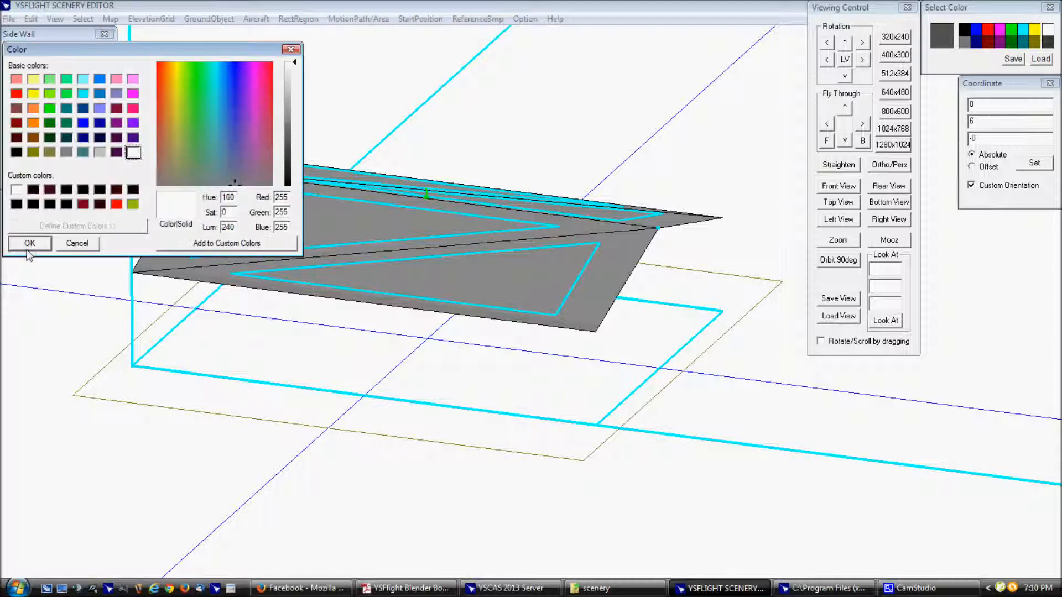
{"action": "left_click", "coordinate": [33, 138]}
{"action": "key", "text": "Return"}
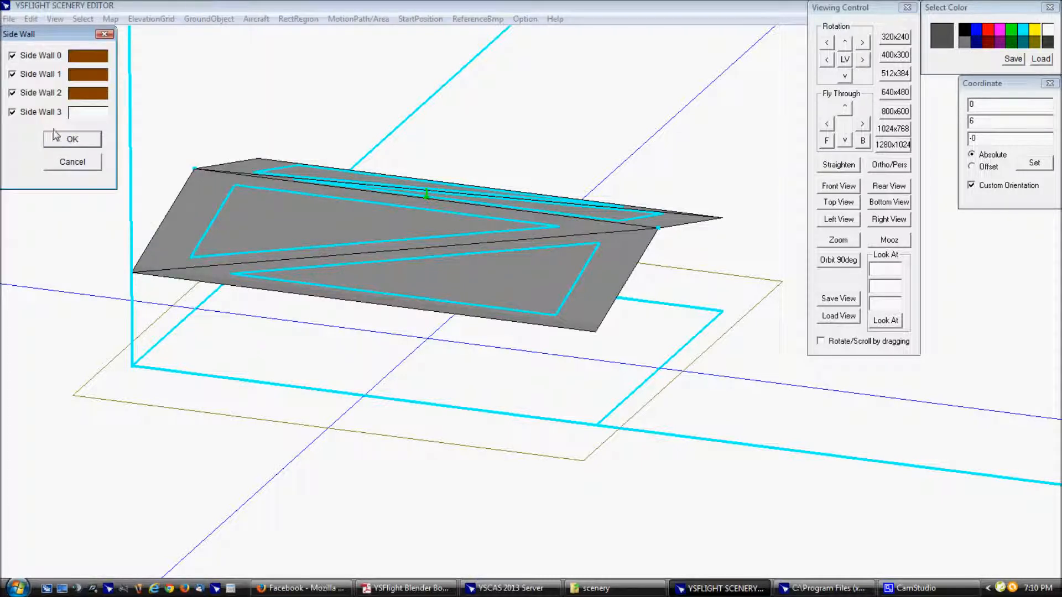
{"action": "left_click", "coordinate": [87, 112]}
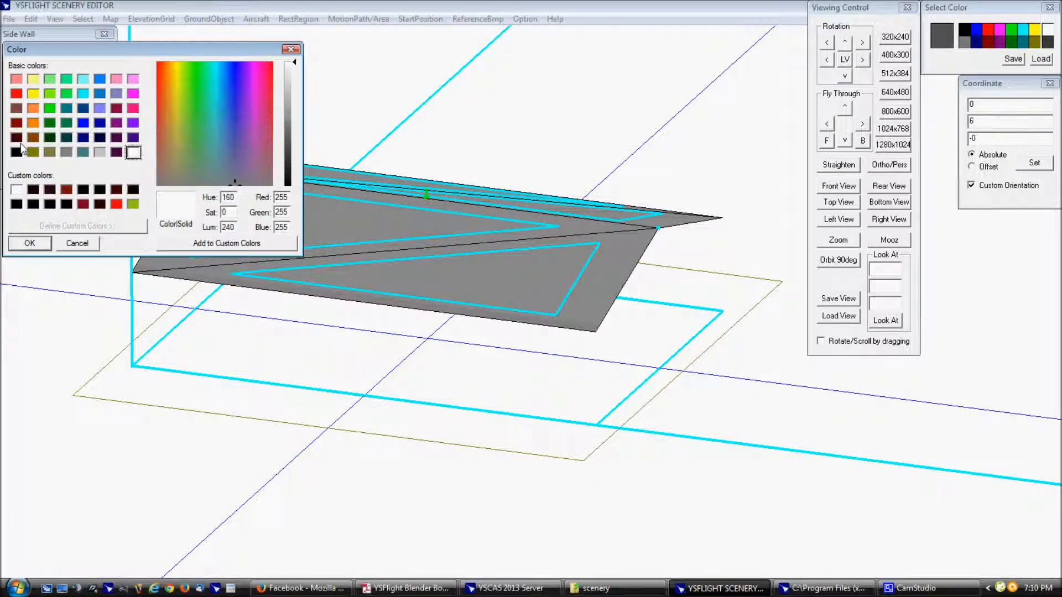
{"action": "left_click", "coordinate": [33, 138]}
{"action": "left_click", "coordinate": [36, 243]}
{"action": "left_click", "coordinate": [73, 140]}
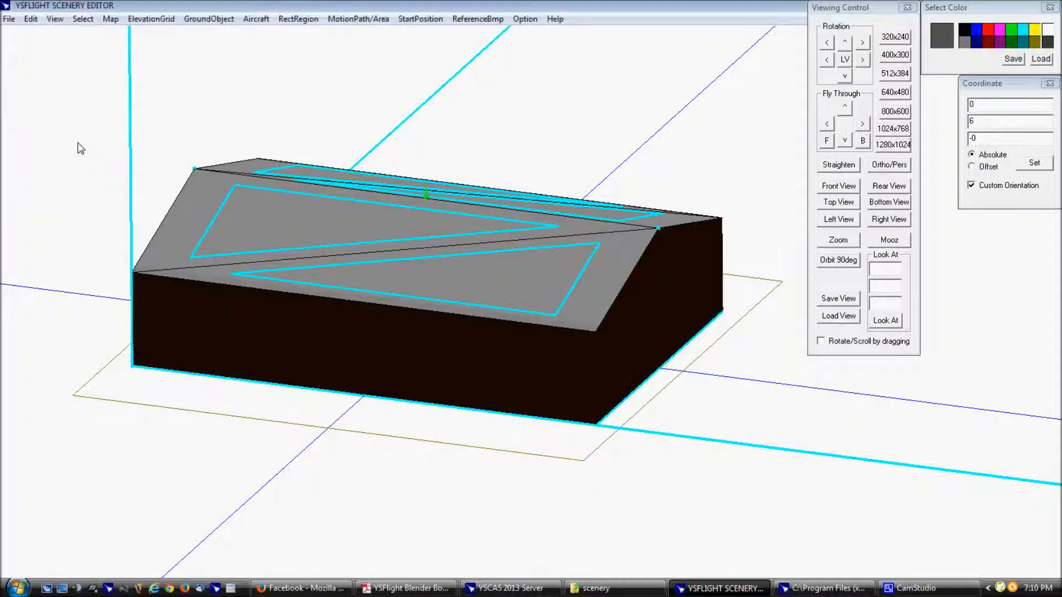
Export the current elevation grid item as a TER file named house10x7x in the SceneryEditor folder
{"action": "scroll", "coordinate": [430, 226], "scroll_direction": "down", "scroll_amount": 4}
{"action": "middle_click_drag", "start_coordinate": [569, 295], "coordinate": [519, 317]}
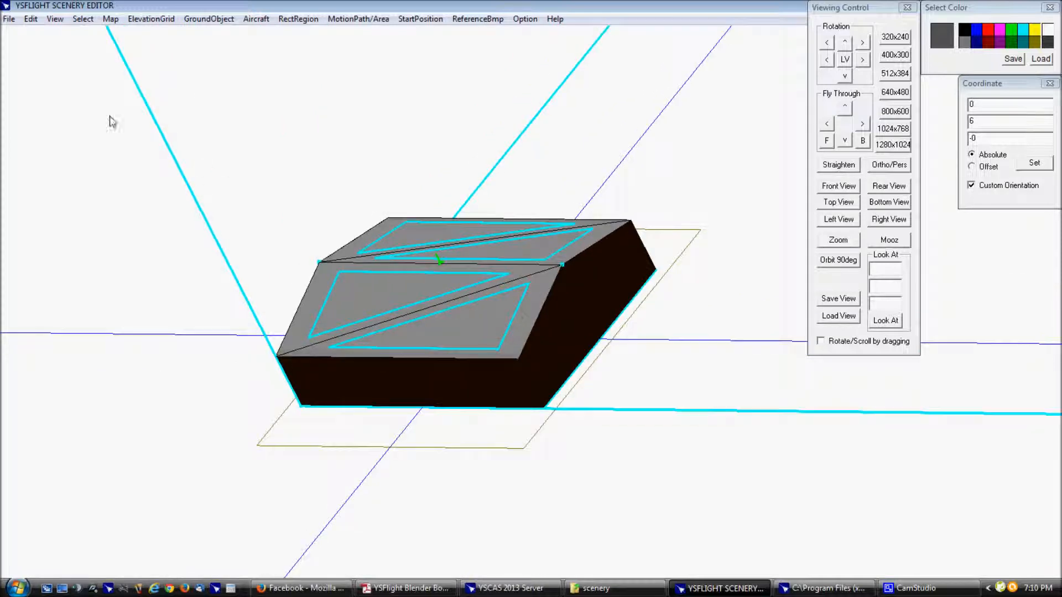
{"action": "left_click", "coordinate": [9, 19]}
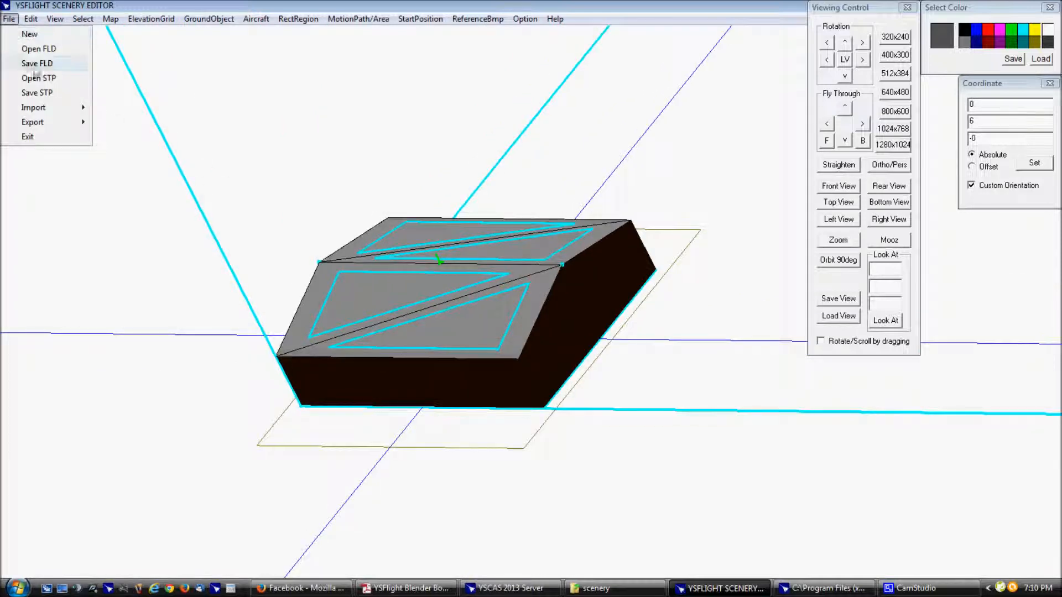
{"action": "mouse_move", "coordinate": [50, 121]}
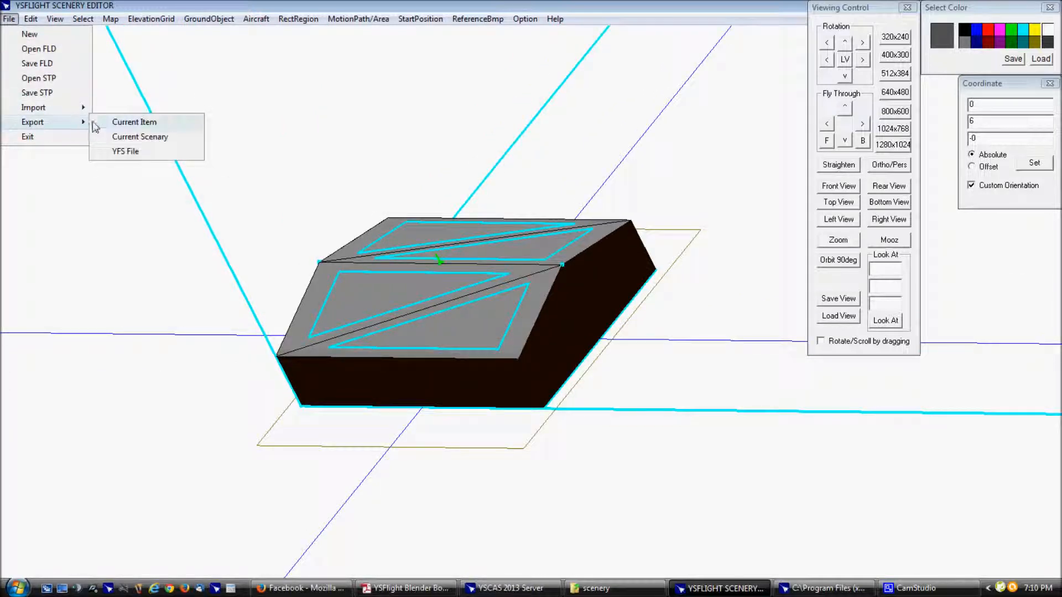
{"action": "left_click", "coordinate": [148, 127]}
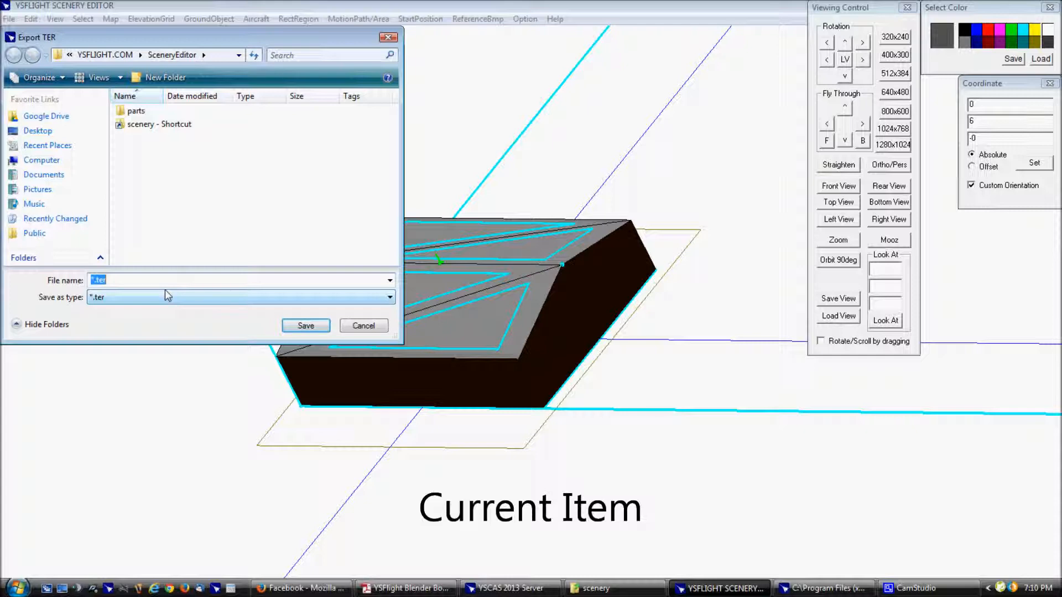
{"action": "type", "text": "house10x7"}
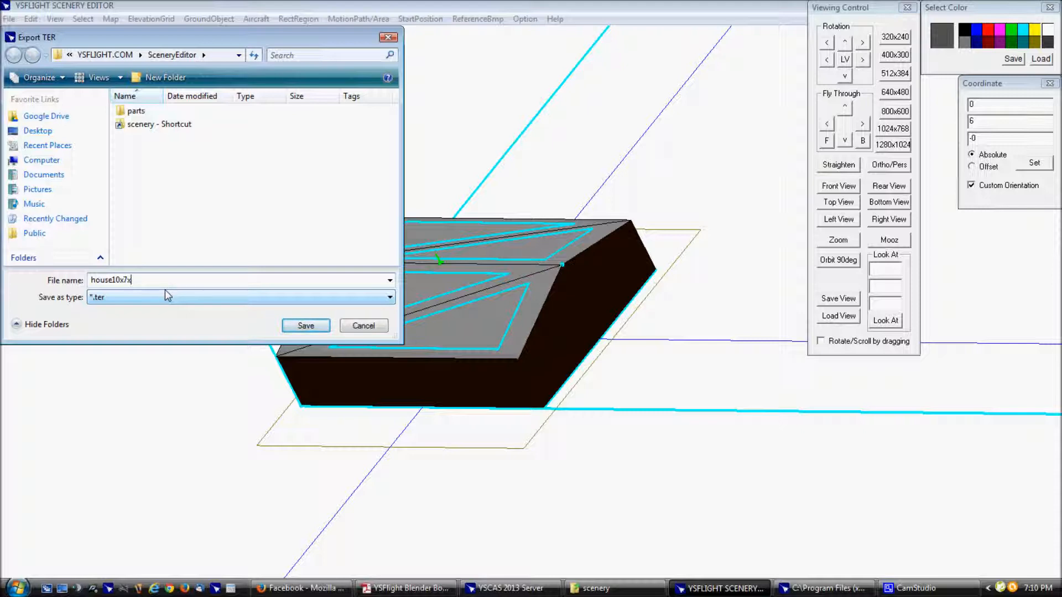
{"action": "key", "text": "Return"}
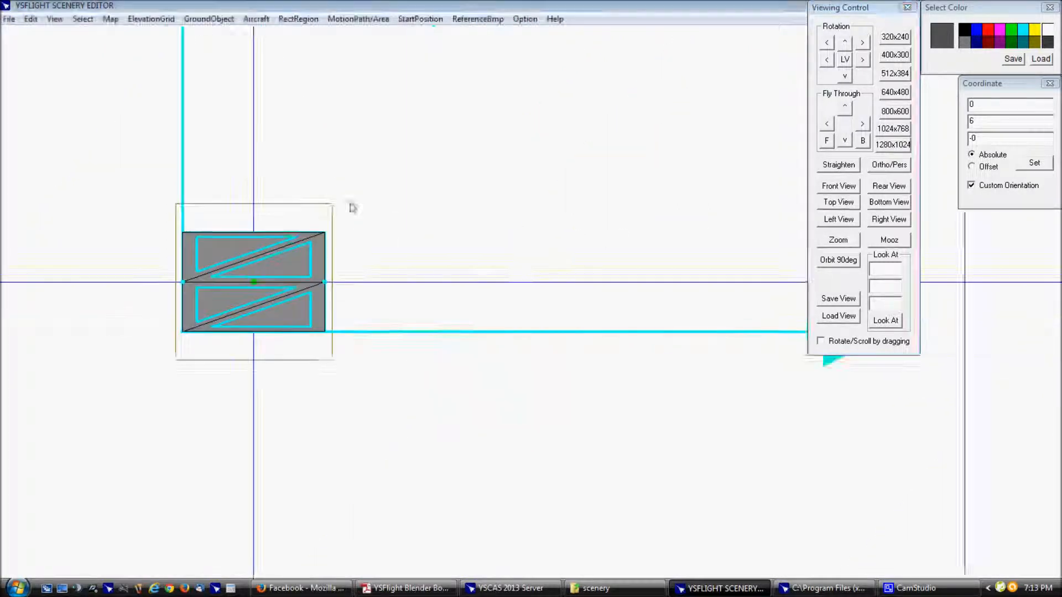
Import the exported house as a second elevation grid in the scenery
{"action": "left_click", "coordinate": [9, 19]}
{"action": "mouse_move", "coordinate": [42, 108]}
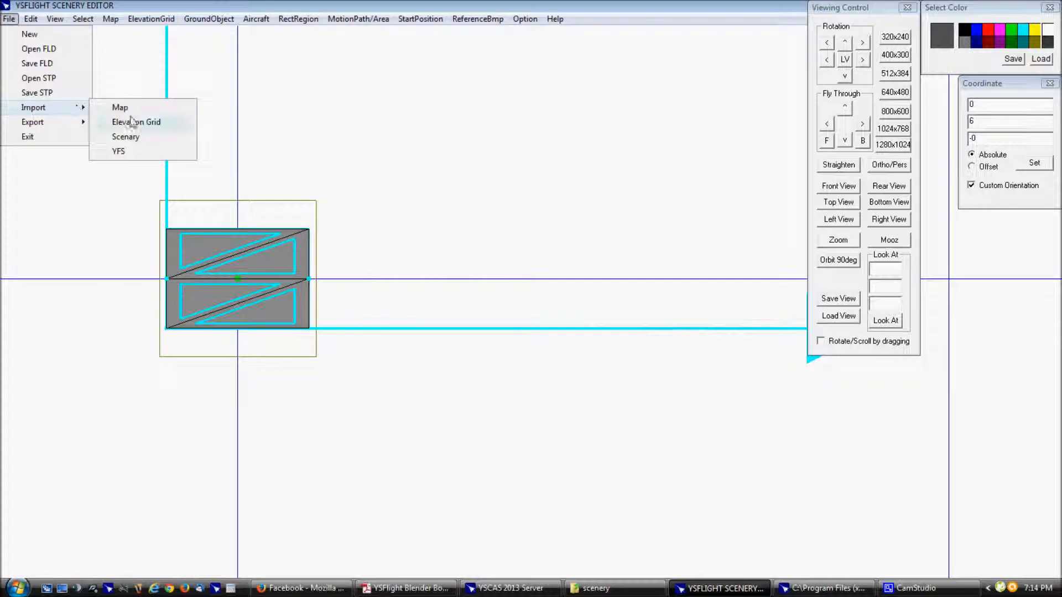
{"action": "left_click", "coordinate": [132, 121]}
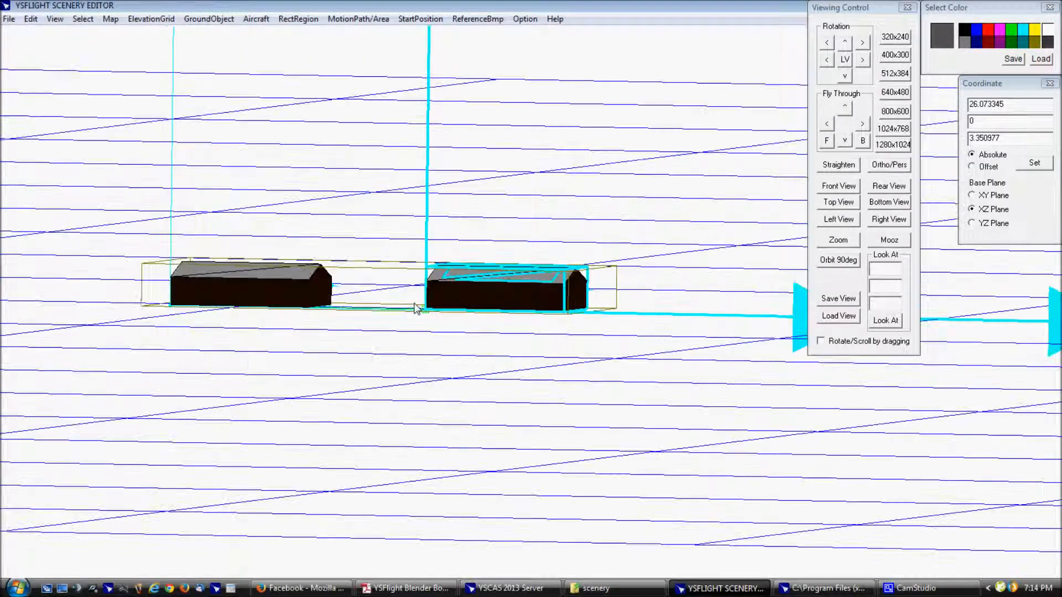
Move the imported house directly against the long side of the first one, placing its reference point at (0, 3, 14)
{"action": "left_click", "coordinate": [30, 19]}
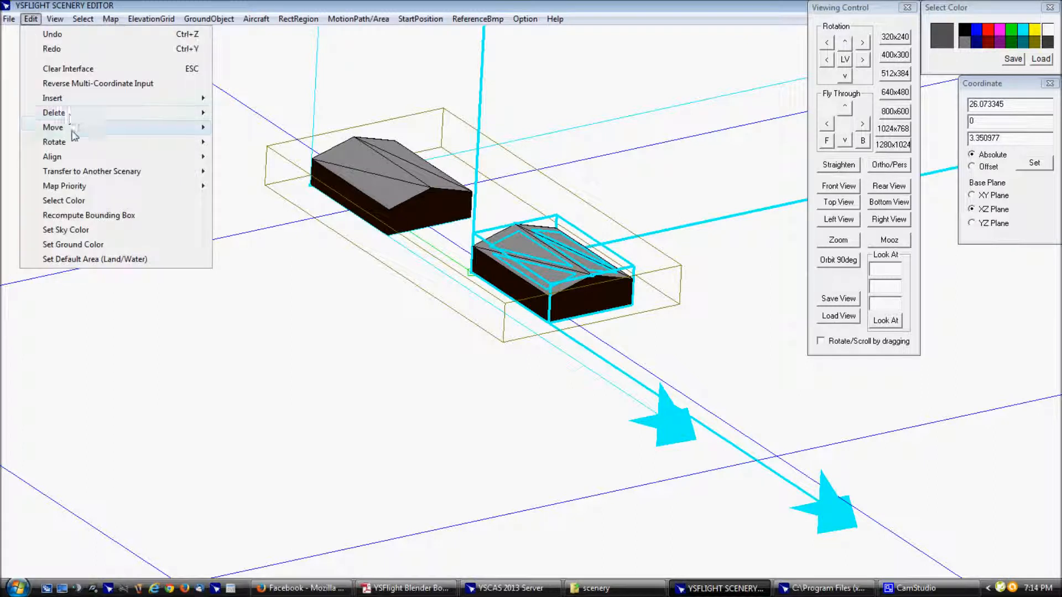
{"action": "mouse_move", "coordinate": [73, 131]}
{"action": "left_click", "coordinate": [276, 128]}
{"action": "left_click", "coordinate": [543, 265]}
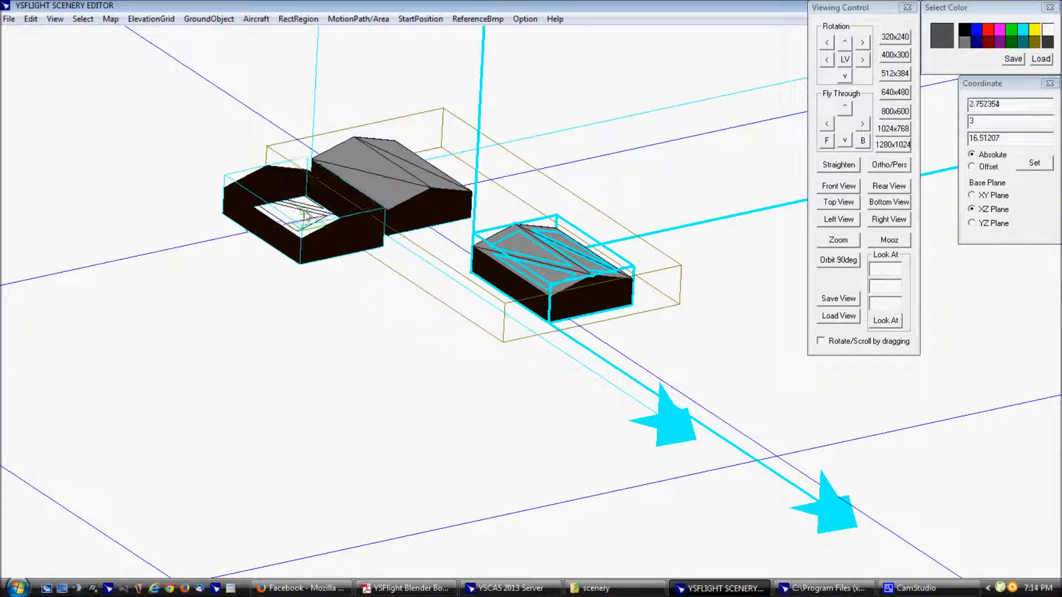
{"action": "left_click", "coordinate": [838, 203]}
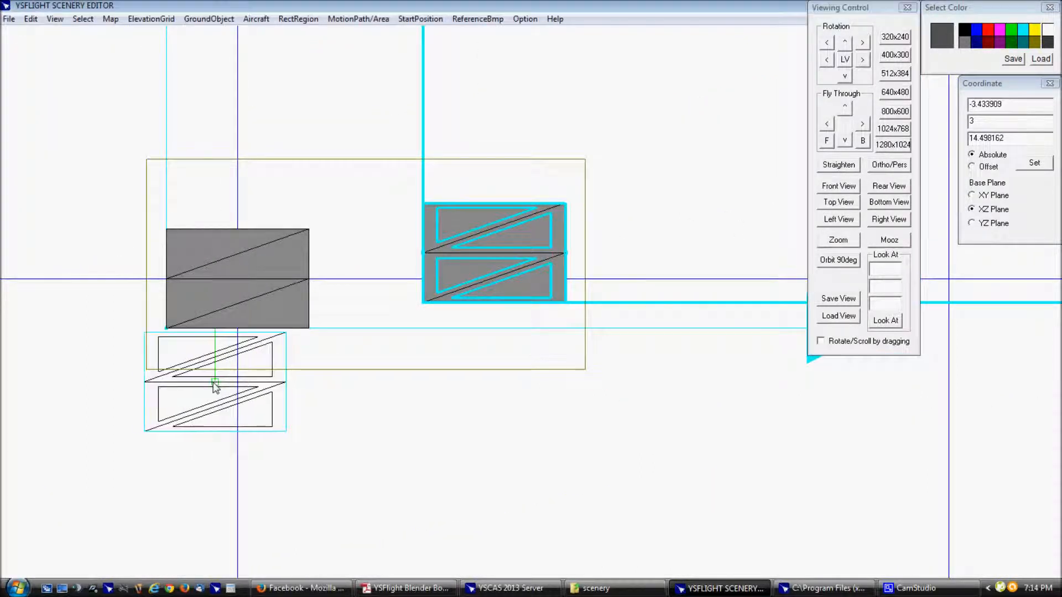
{"action": "left_click_drag", "start_coordinate": [239, 381], "coordinate": [239, 380]}
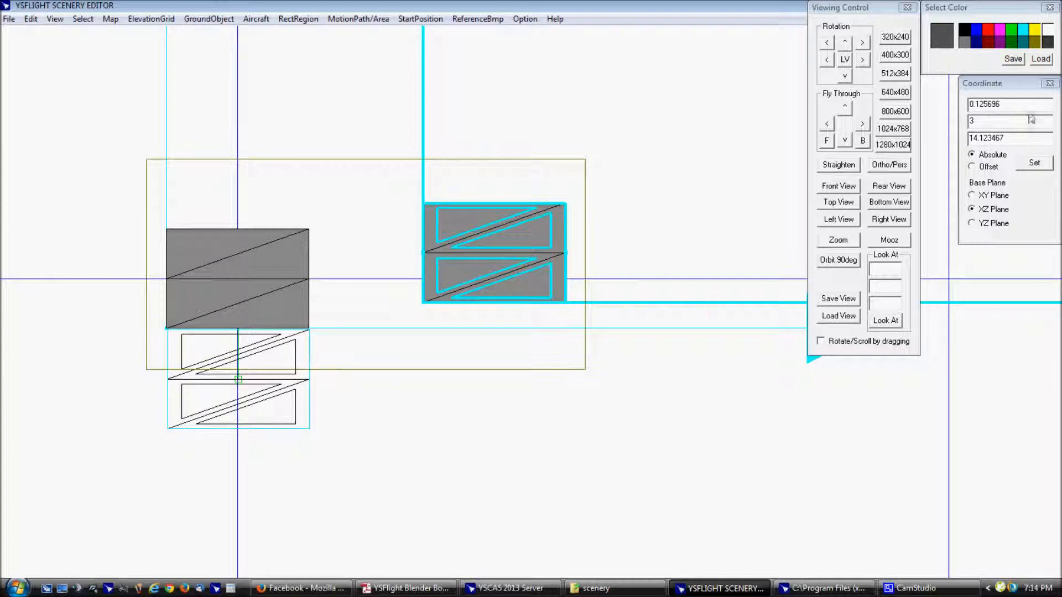
{"action": "left_click_drag", "start_coordinate": [1028, 107], "coordinate": [905, 114]}
{"action": "type", "text": "0"}
{"action": "left_click_drag", "start_coordinate": [976, 138], "coordinate": [1006, 138]}
{"action": "key", "text": "BackSpace"}
{"action": "left_click", "coordinate": [1034, 162]}
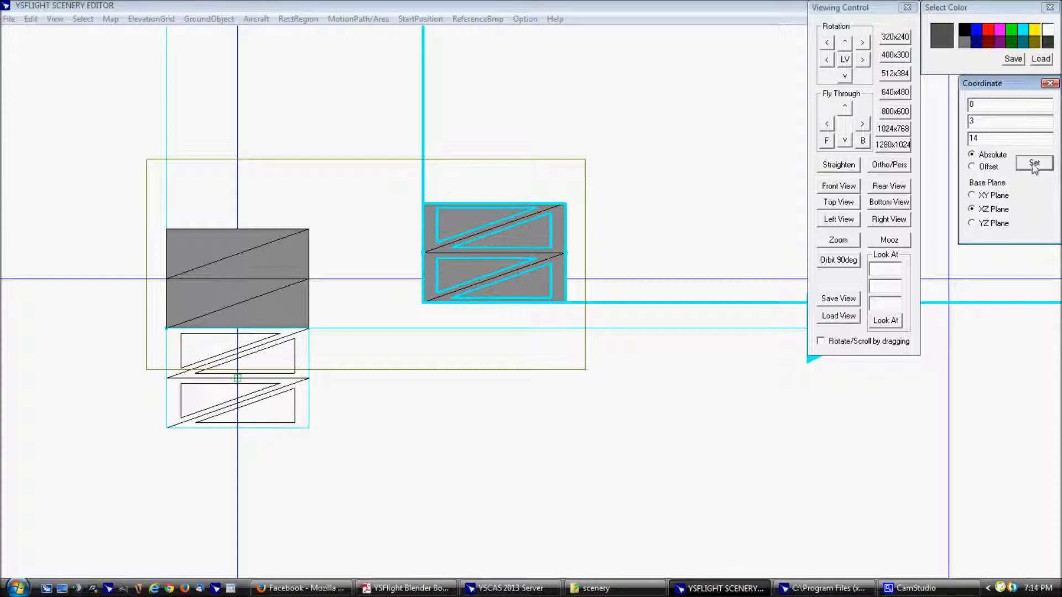
{"action": "left_click", "coordinate": [596, 14]}
{"action": "key", "text": "Return"}
{"action": "right_click_drag", "start_coordinate": [366, 459], "coordinate": [242, 360]}
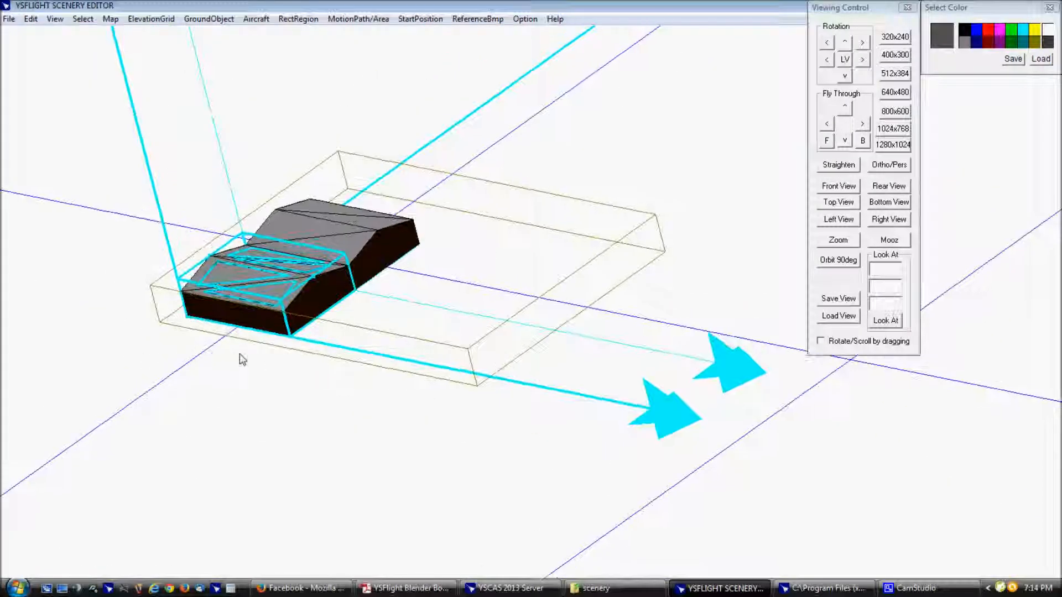
{"action": "left_click", "coordinate": [253, 350]}
{"action": "right_click_drag", "start_coordinate": [309, 368], "coordinate": [612, 332]}
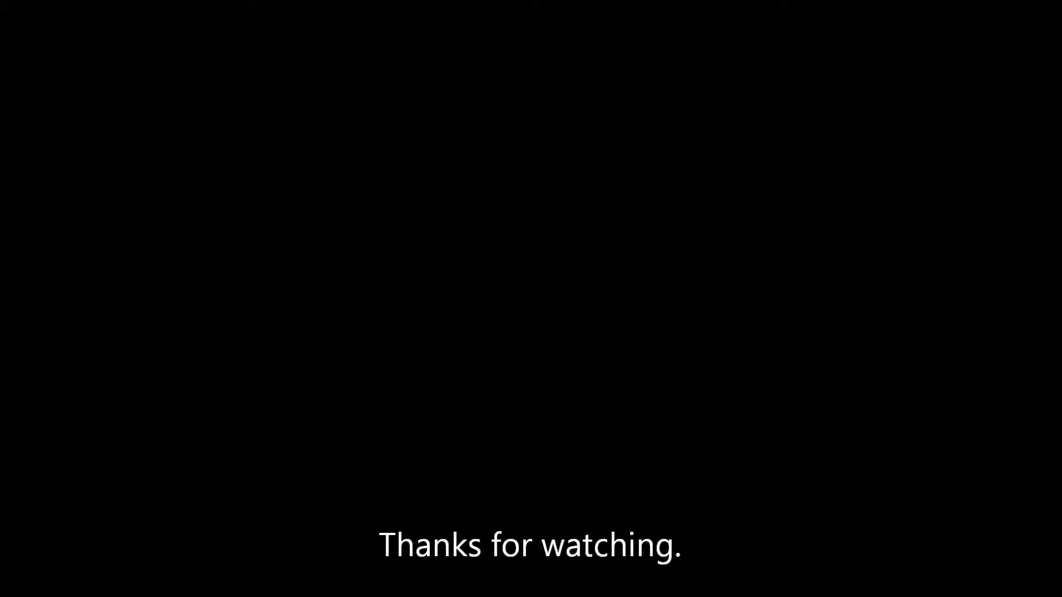